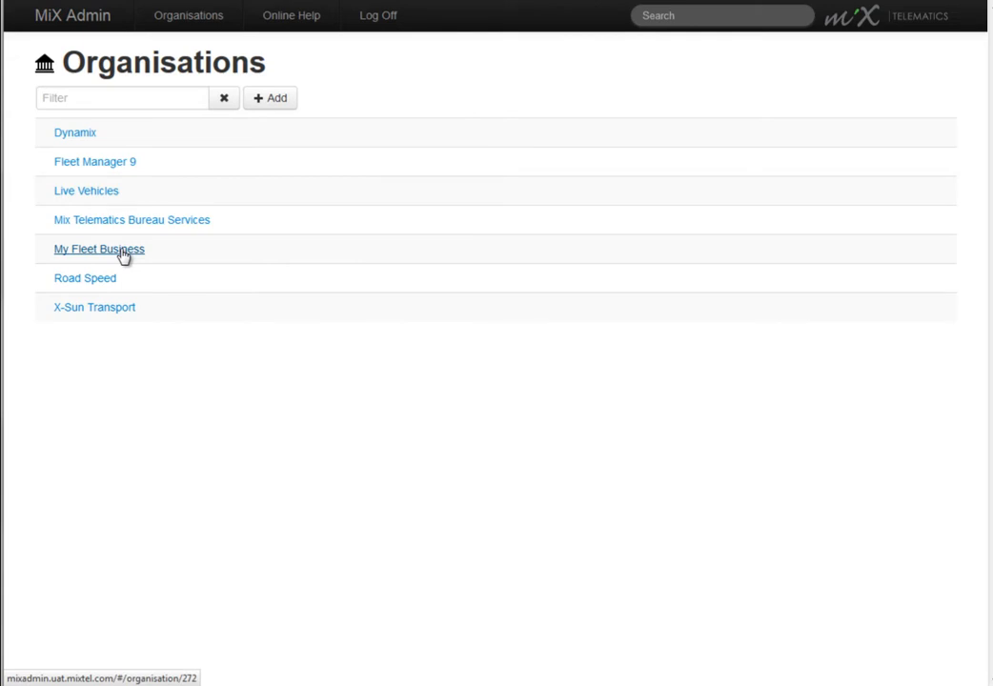
Step: Open the My Fleet Business organisation and review its time zone, preferred language and fuel consumption type options
left_click(123, 254)
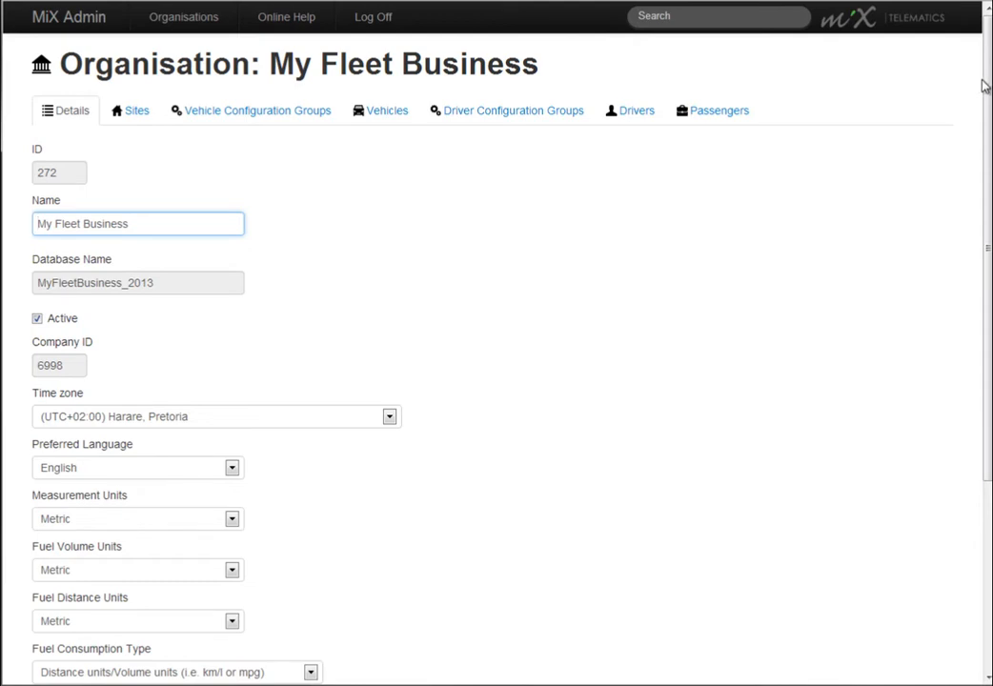
left_click_drag(987, 84, 978, 251)
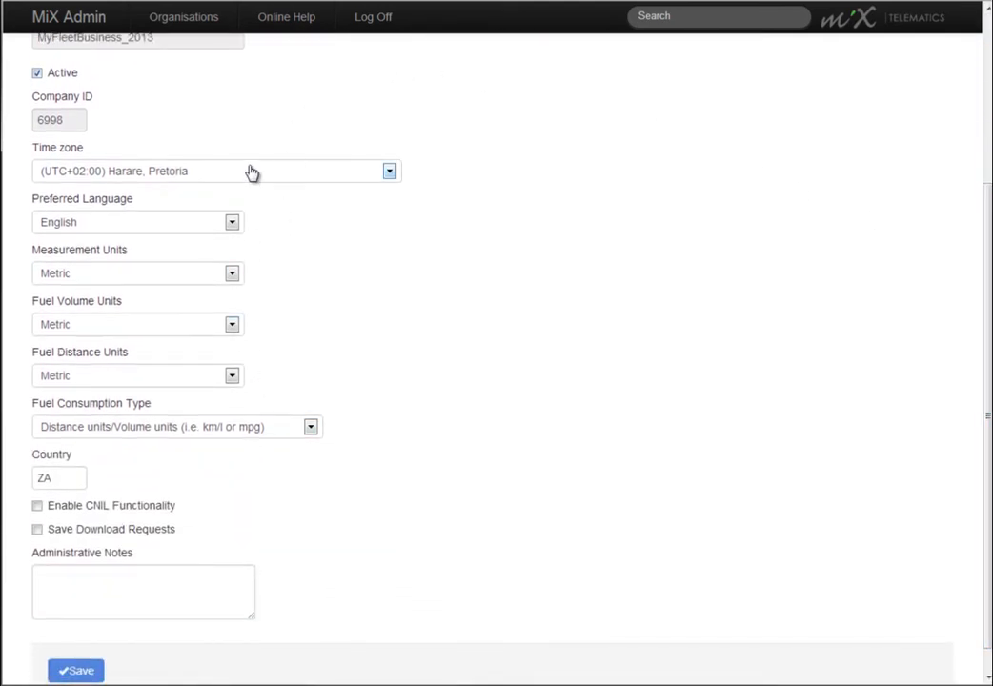
left_click(392, 176)
left_click(392, 175)
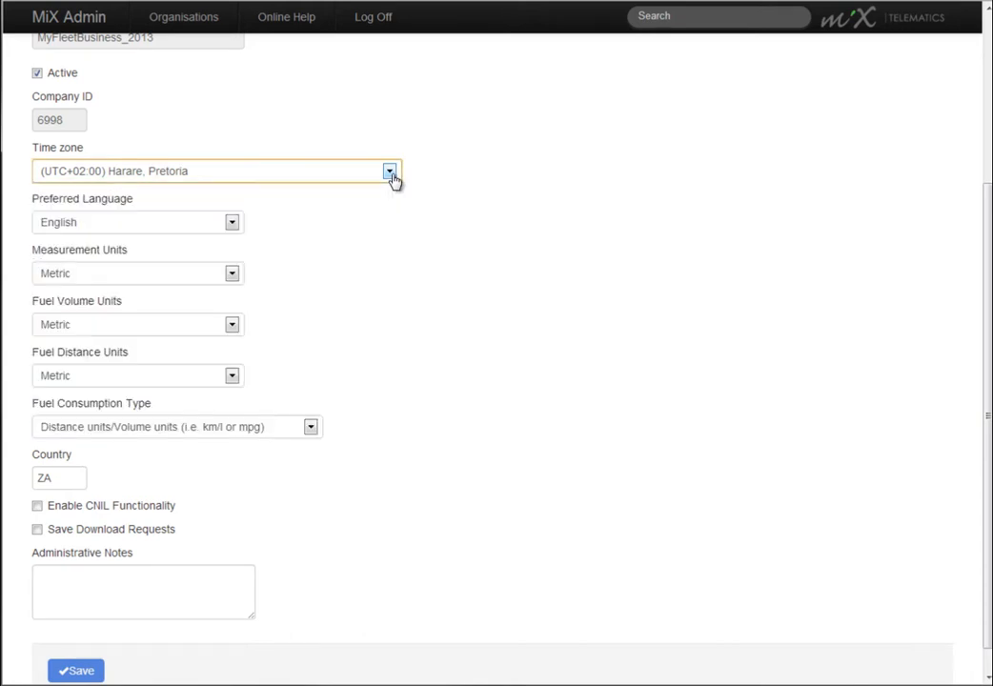
left_click(232, 225)
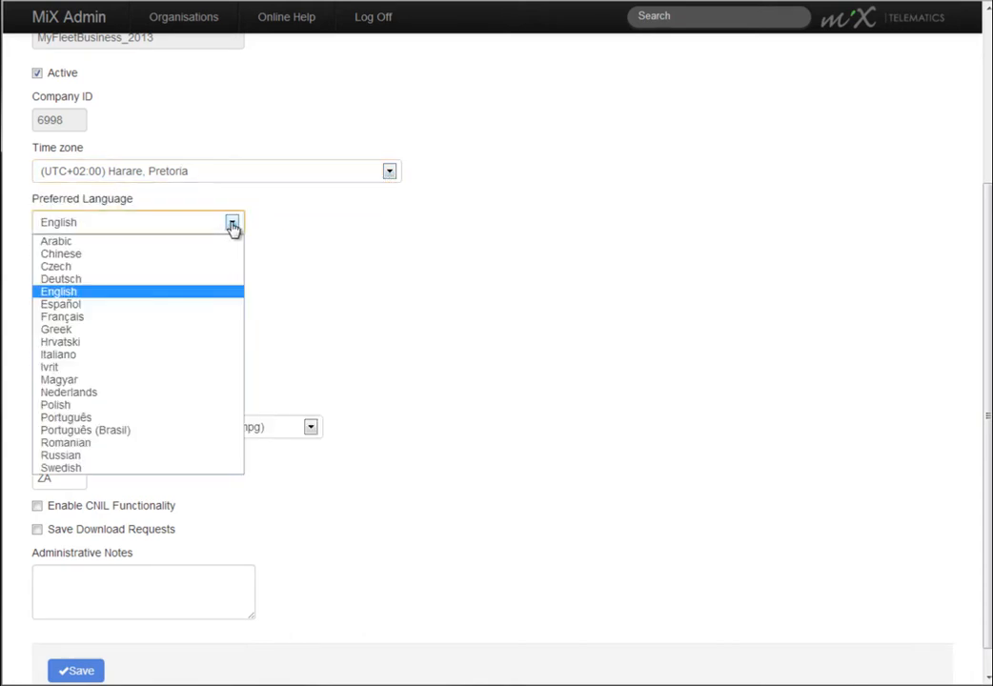
left_click(232, 225)
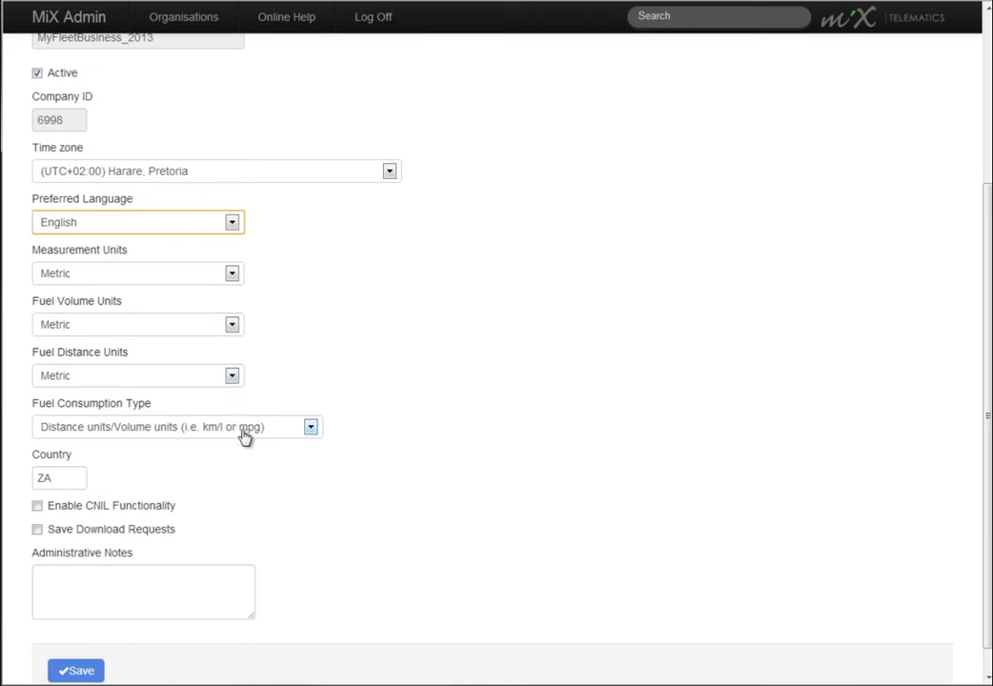
left_click(312, 430)
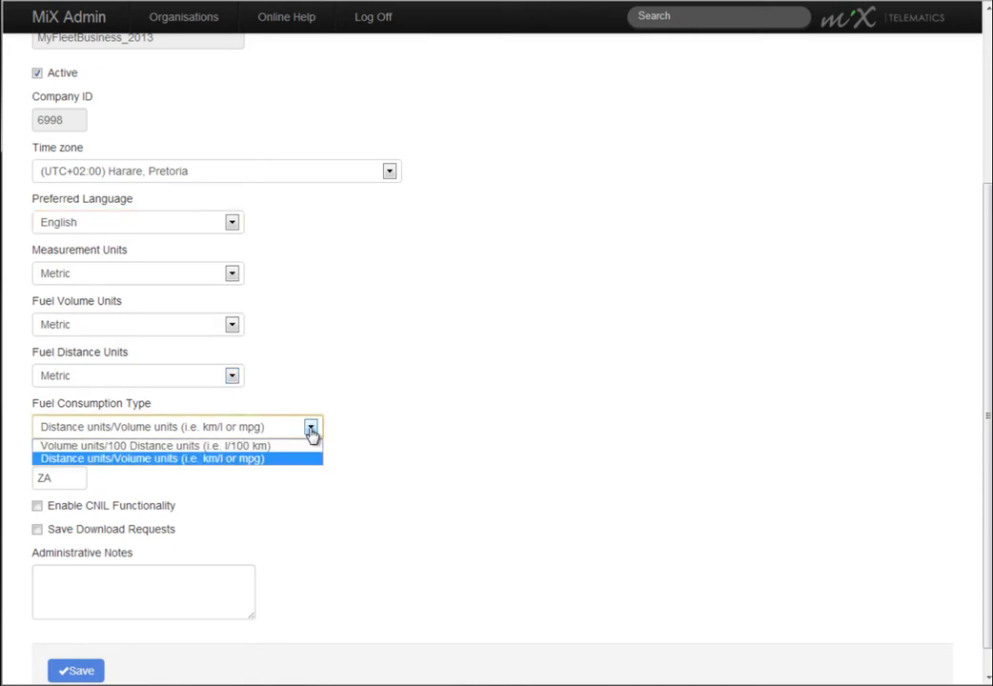
left_click(311, 431)
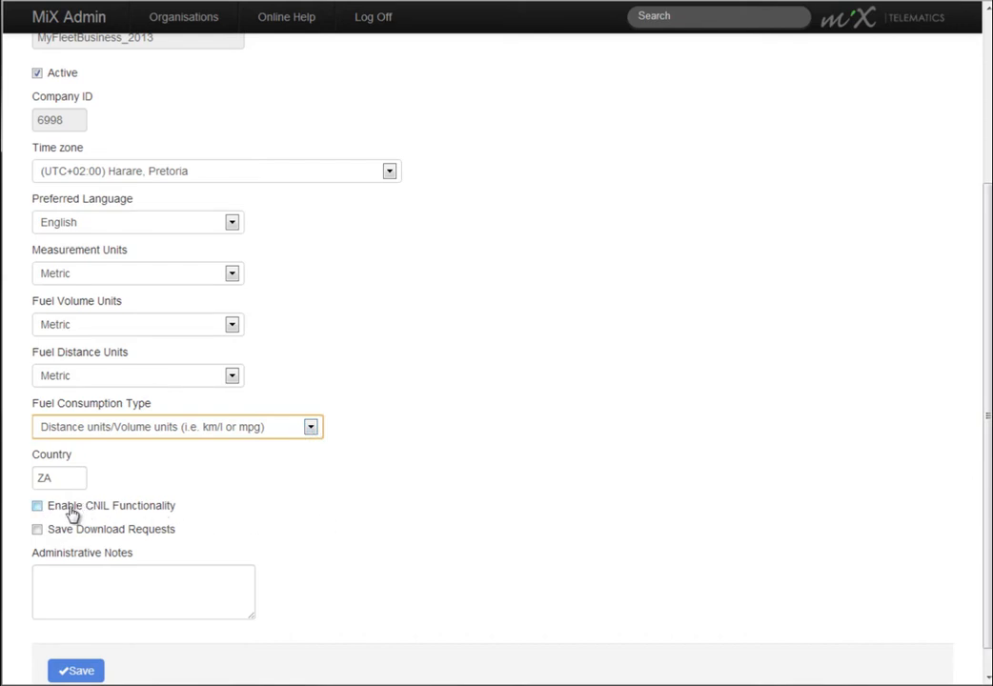
Step: Enable saving of download requests for the organisation and save its details
left_click(36, 531)
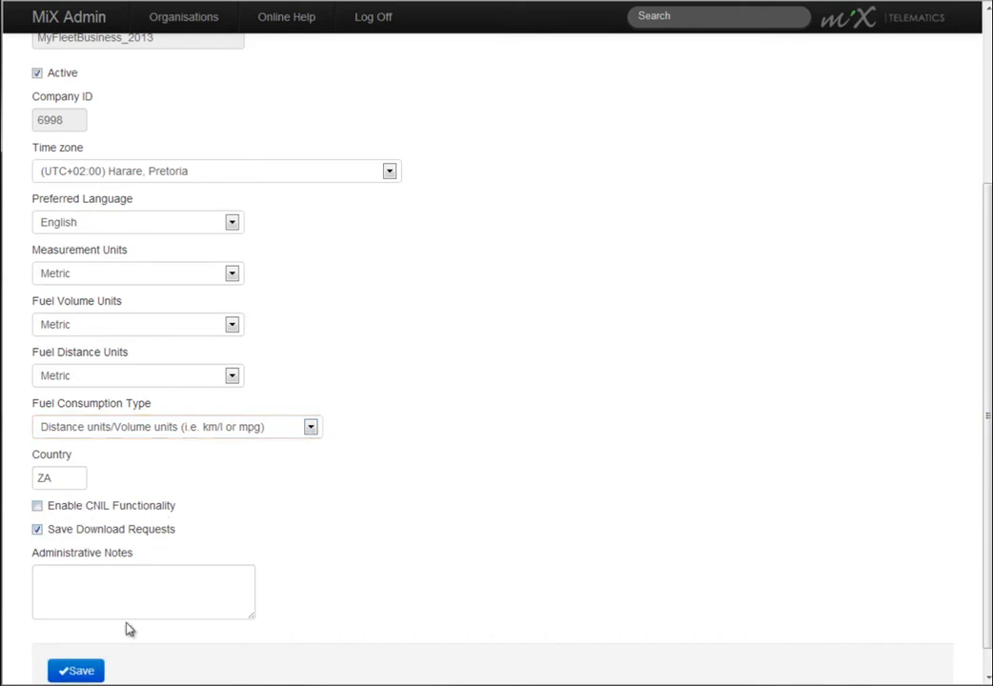
left_click(65, 673)
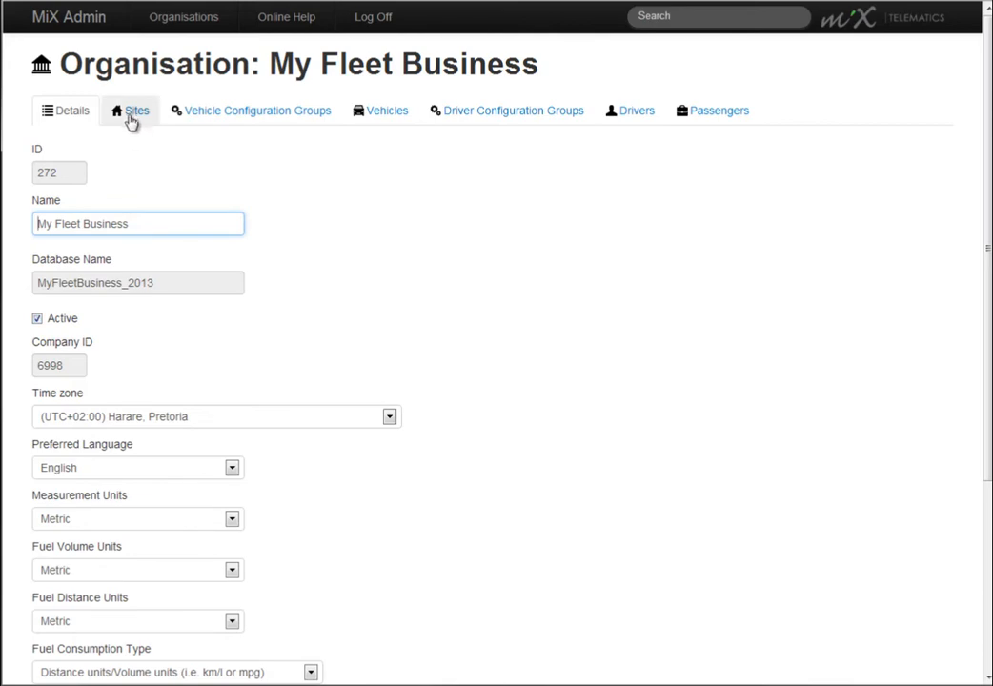
Step: Add a new site to the organisation and name it Cape Town Depo
left_click(132, 113)
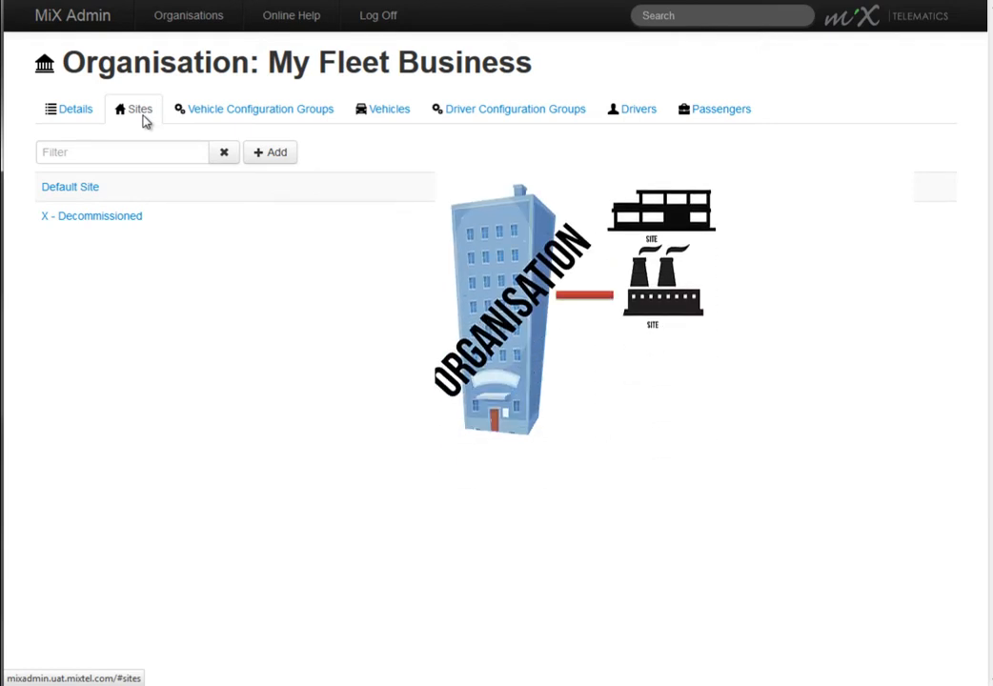
left_click(141, 113)
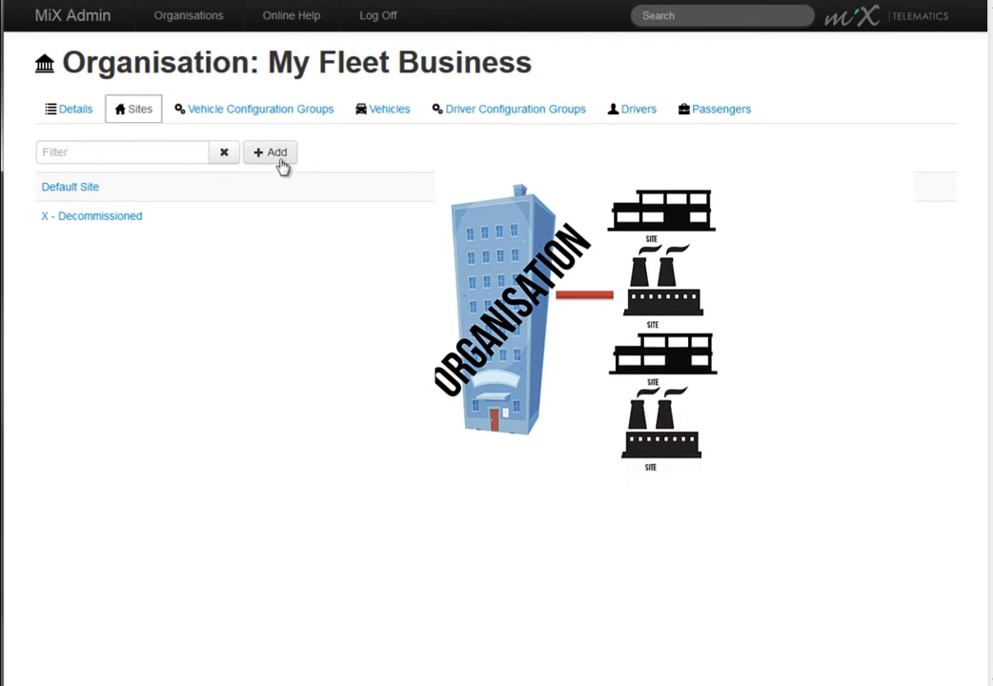
left_click(282, 166)
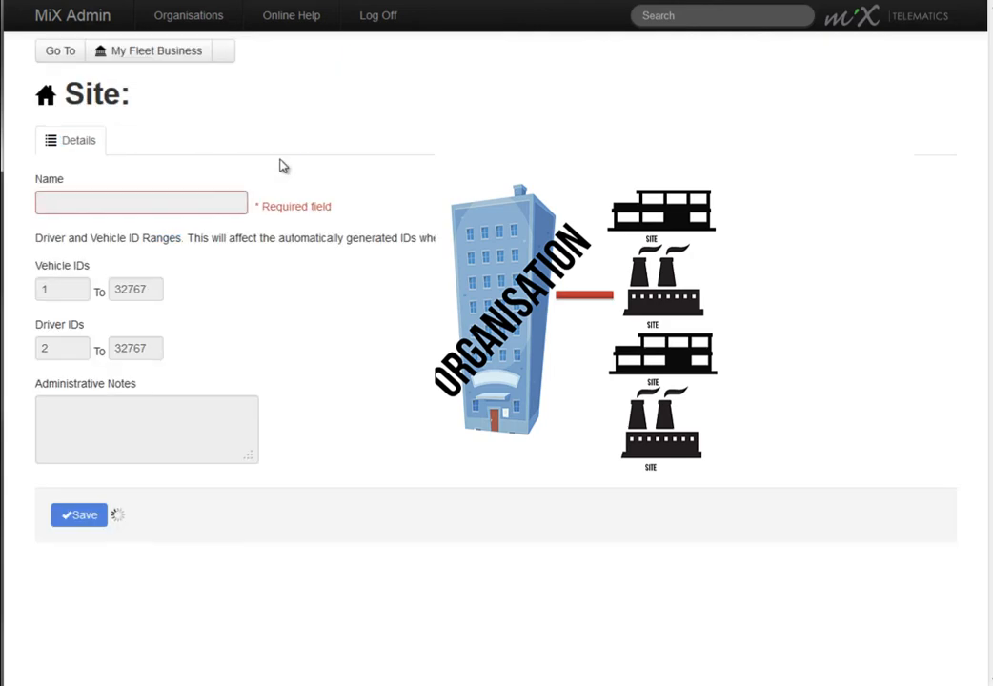
left_click(159, 203)
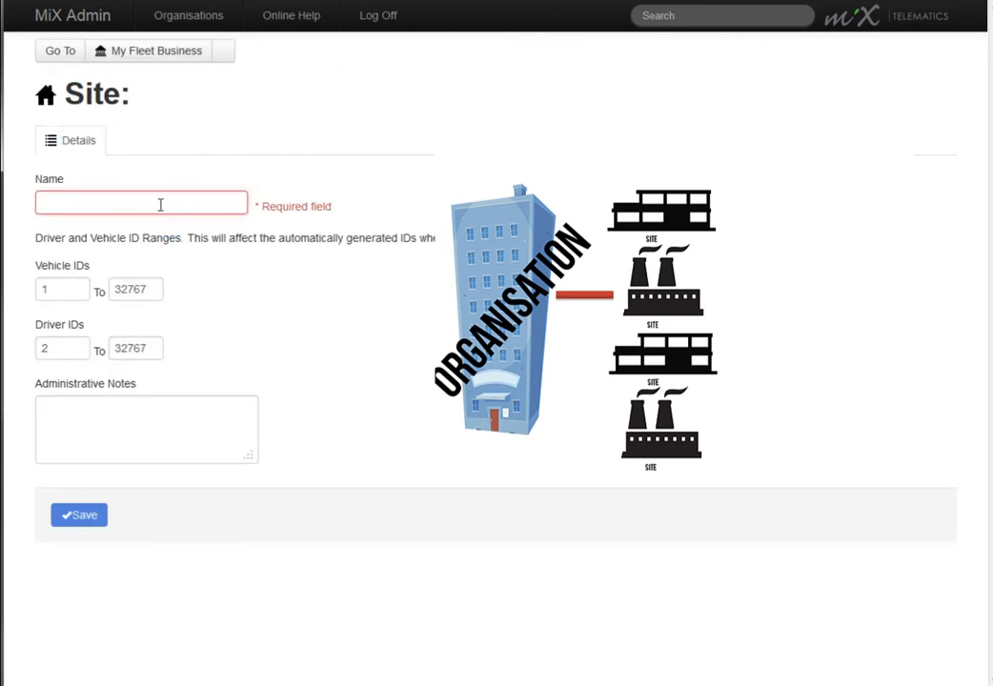
type("Cape Town D")
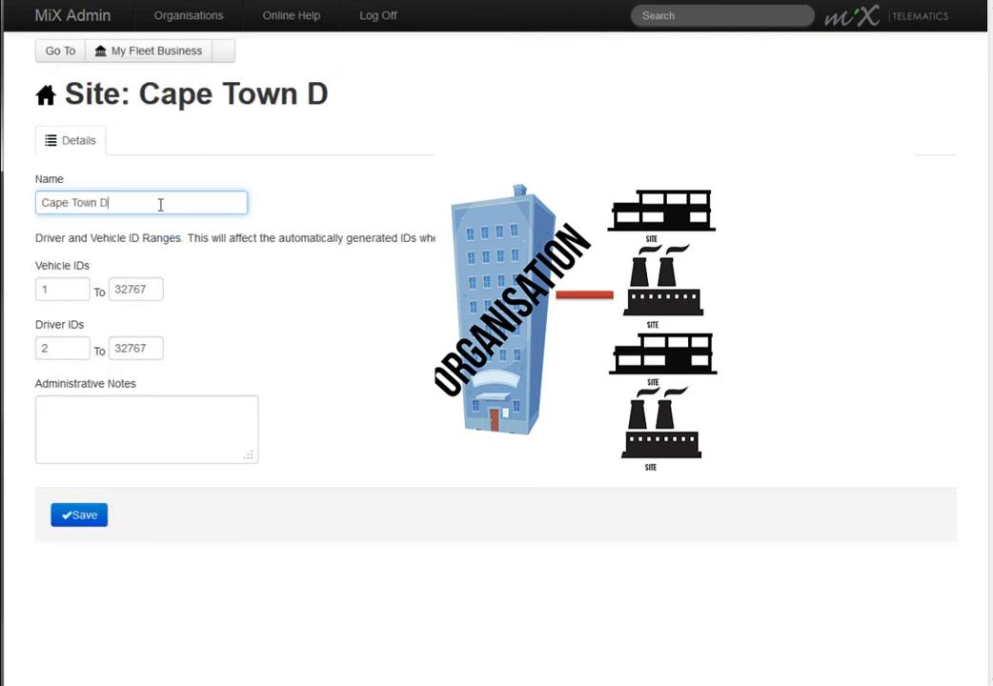
type("epo")
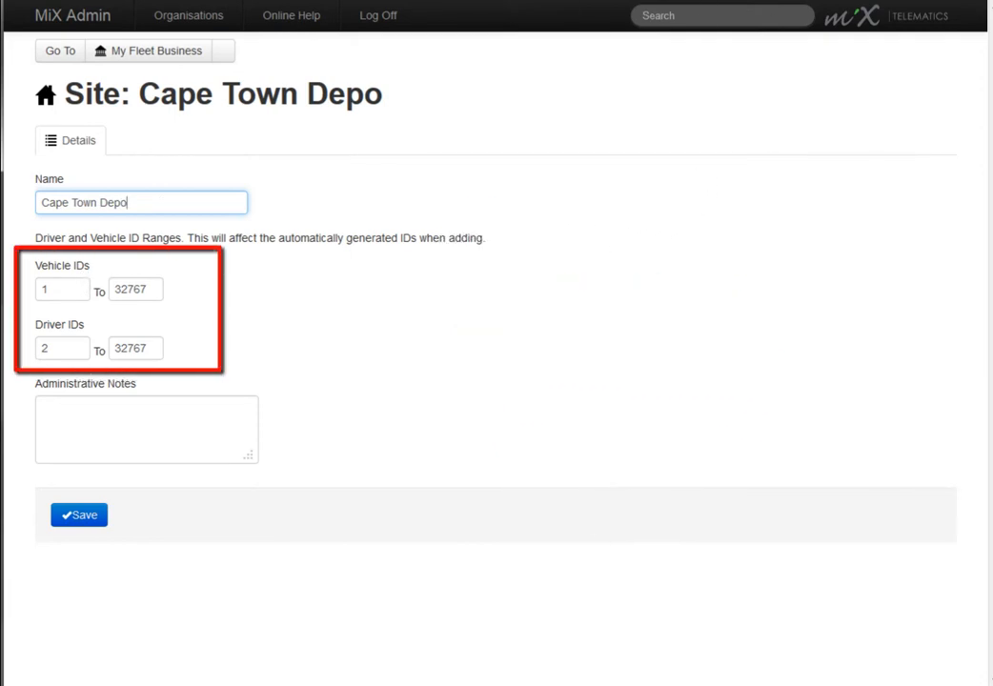
Step: Enter Western Cape as the site's administrative notes, leaving the vehicle and driver ID ranges at their defaults, and save the site
left_click(83, 289)
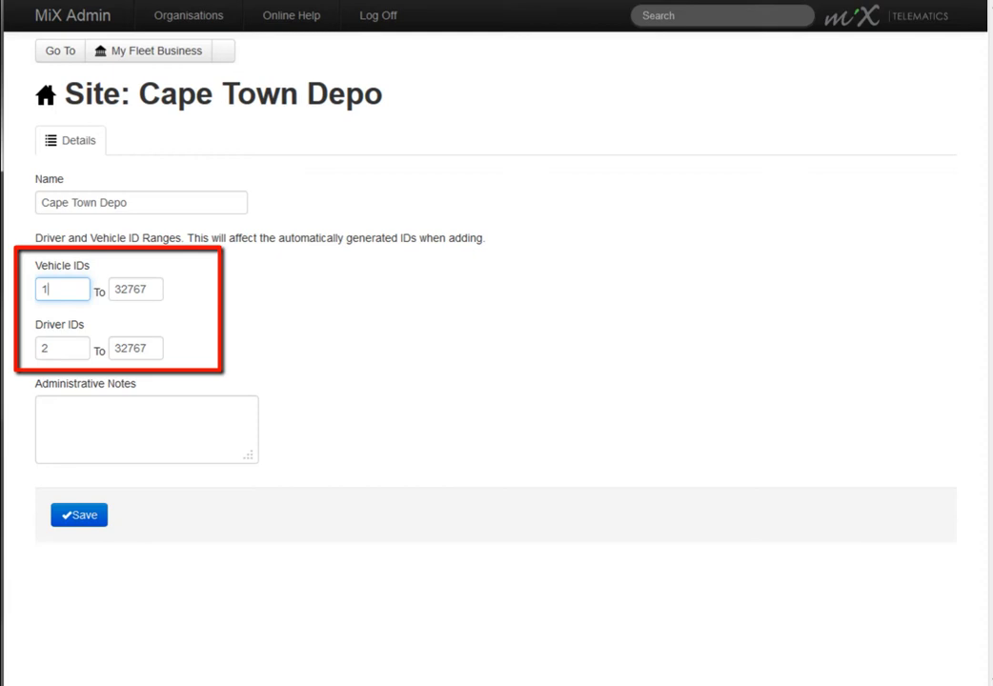
left_click(59, 349)
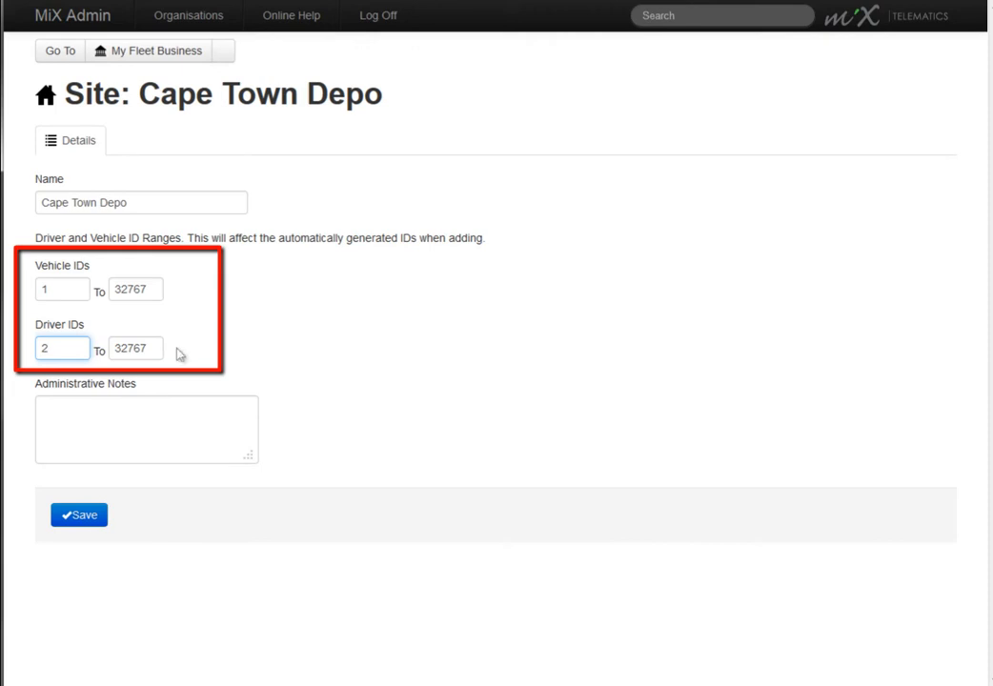
left_click(92, 420)
type("Western Cape")
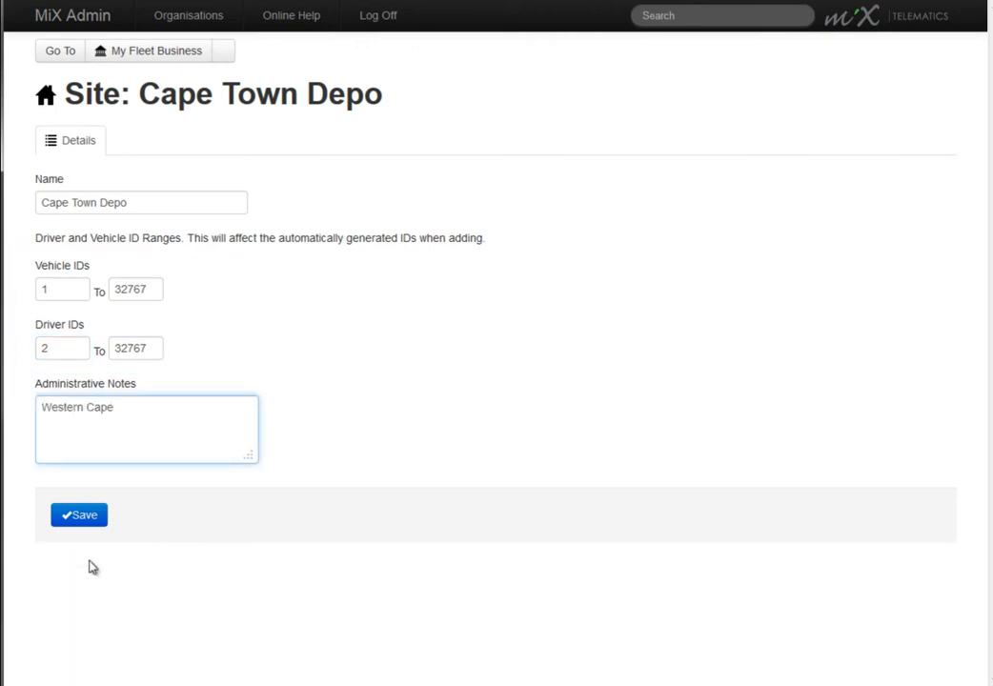
left_click(76, 518)
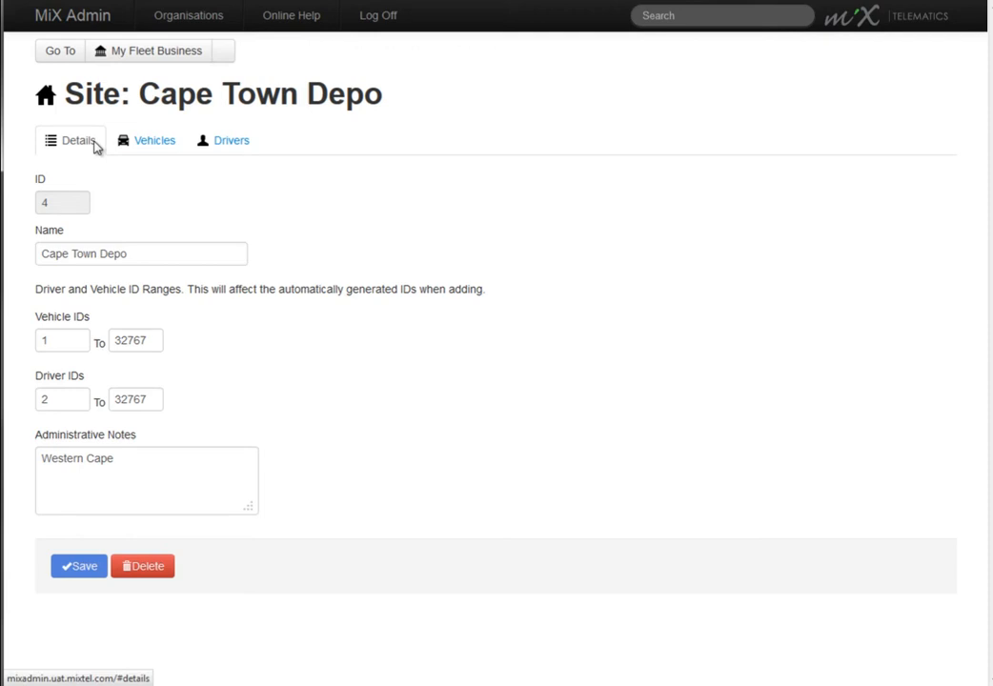
Step: Return to the organisation and add a new vehicle configuration group named Volvo Truck
left_click(124, 53)
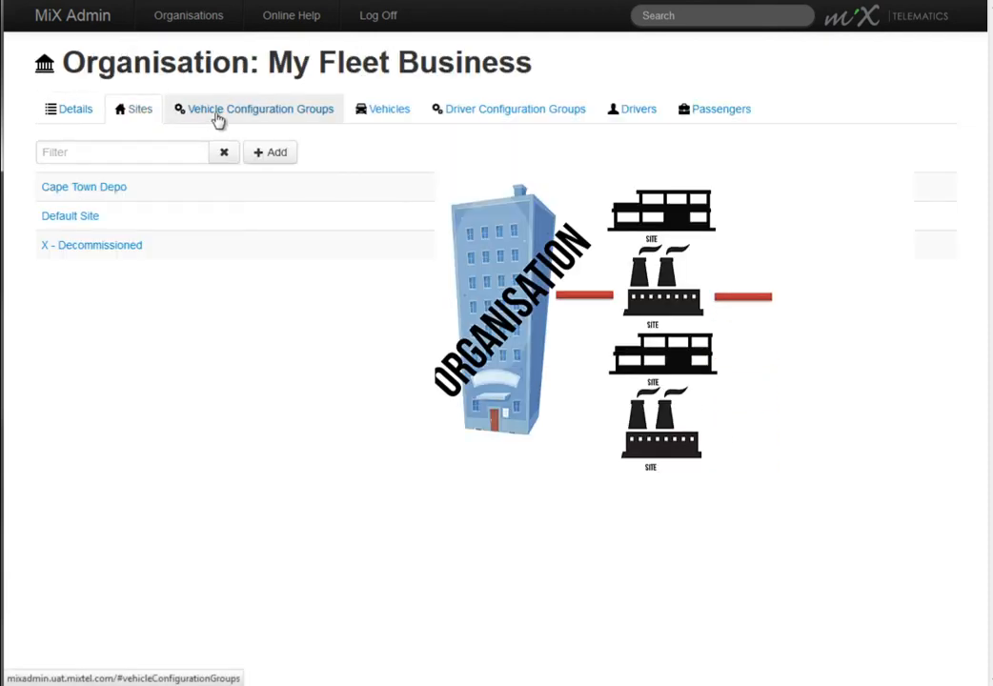
left_click(218, 118)
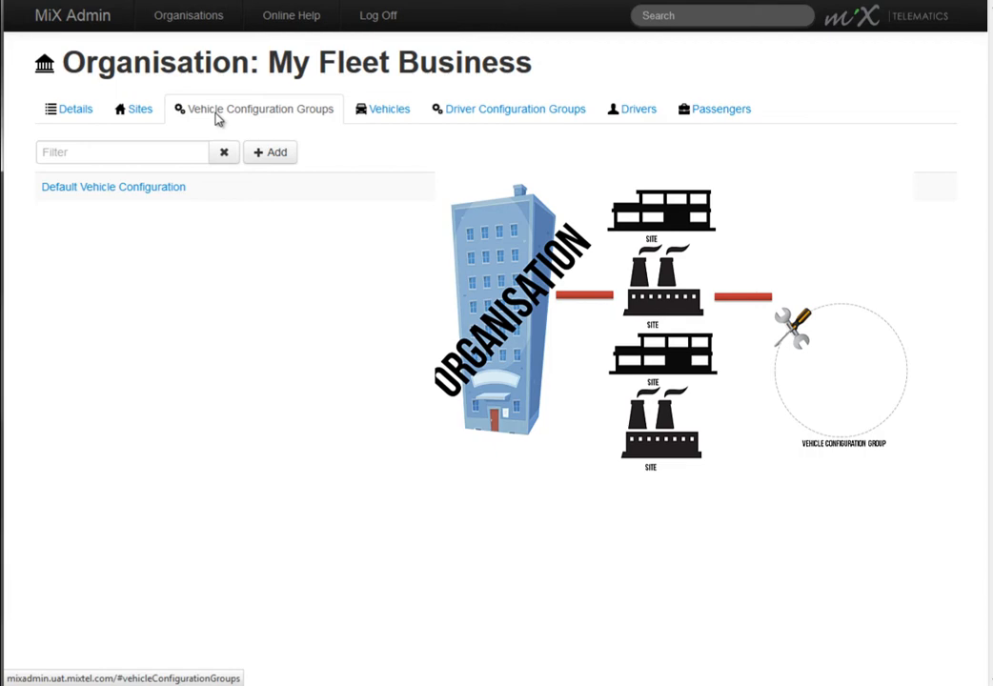
left_click(218, 117)
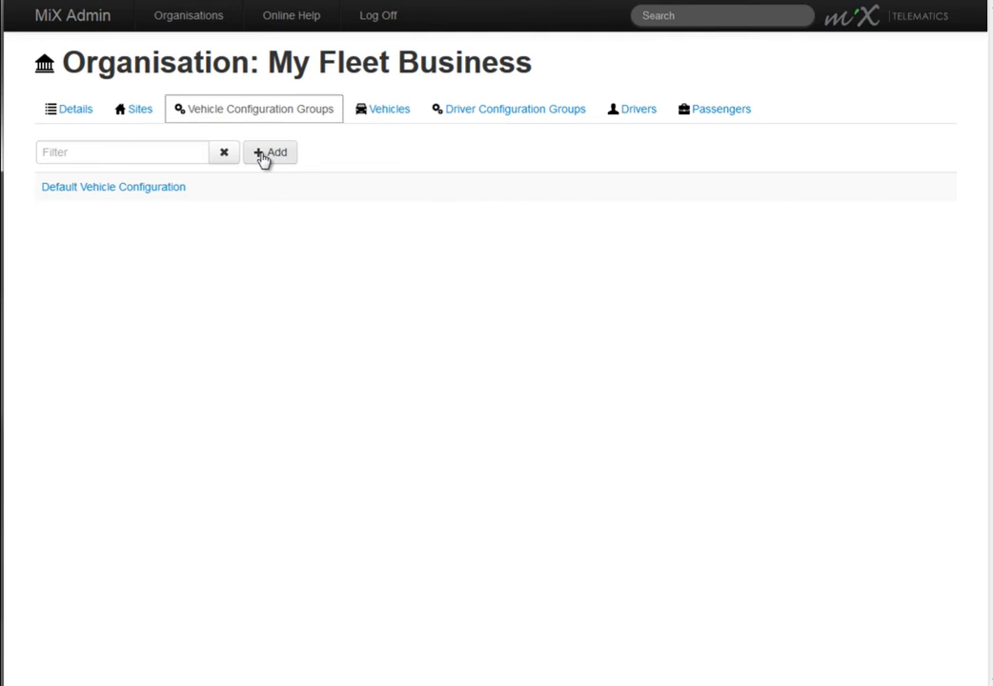
left_click(264, 160)
left_click(143, 203)
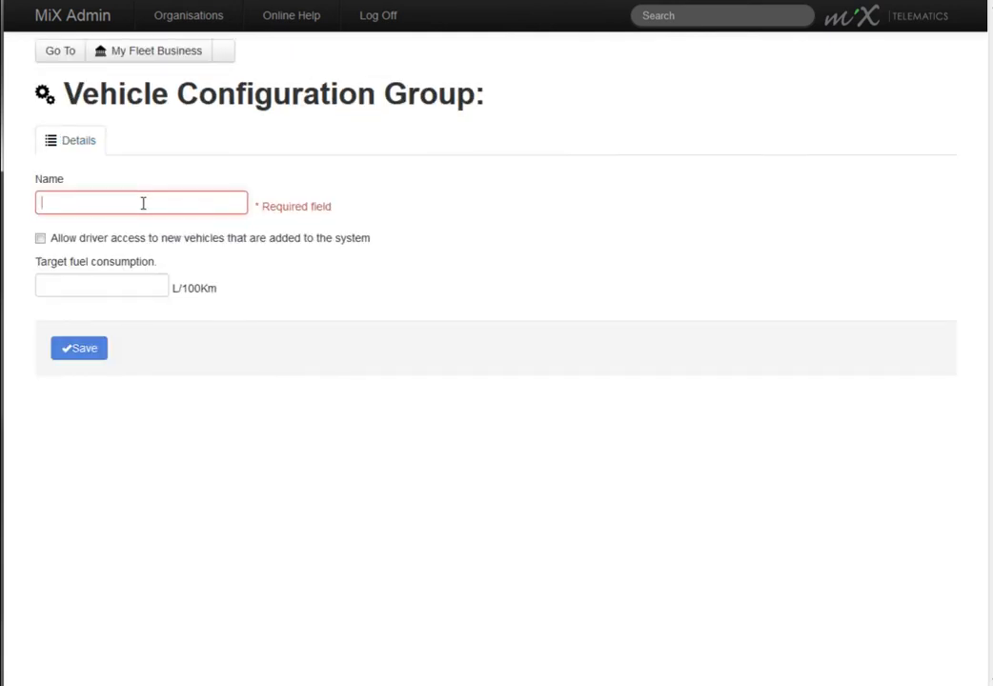
type("Volvo ")
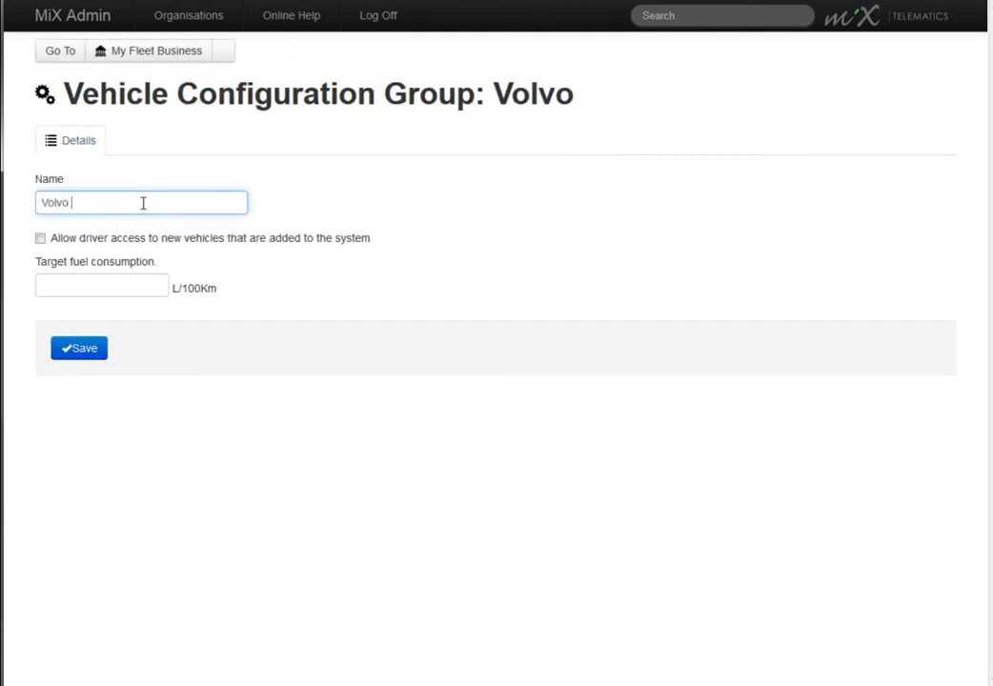
type("Truck")
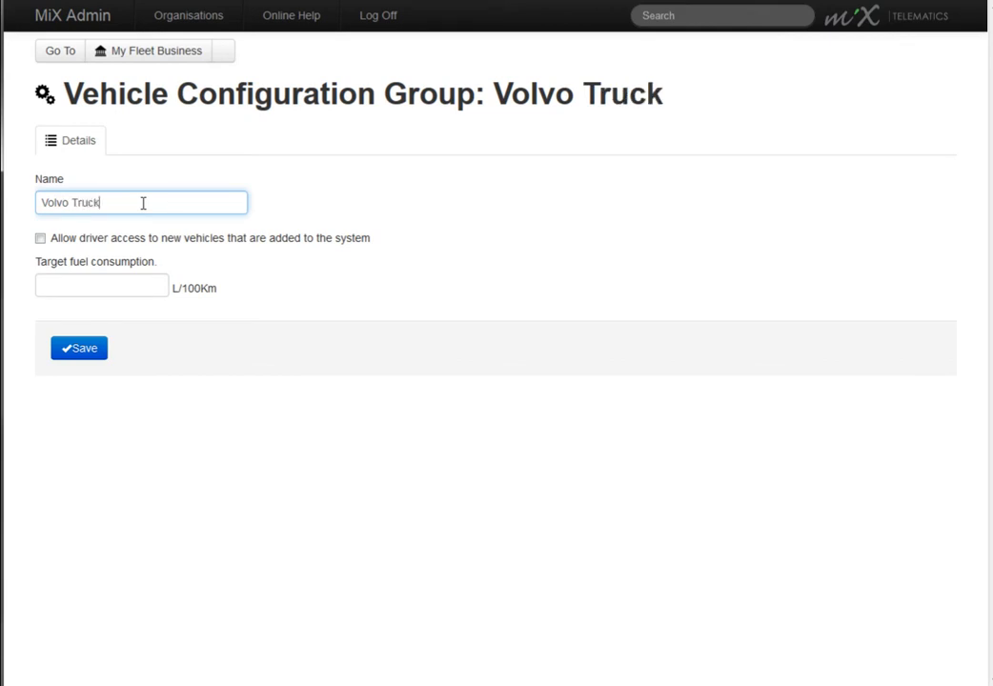
Step: Allow driver access to newly added vehicles, set the group's target fuel consumption to 12 L/100Km, and save
left_click(41, 239)
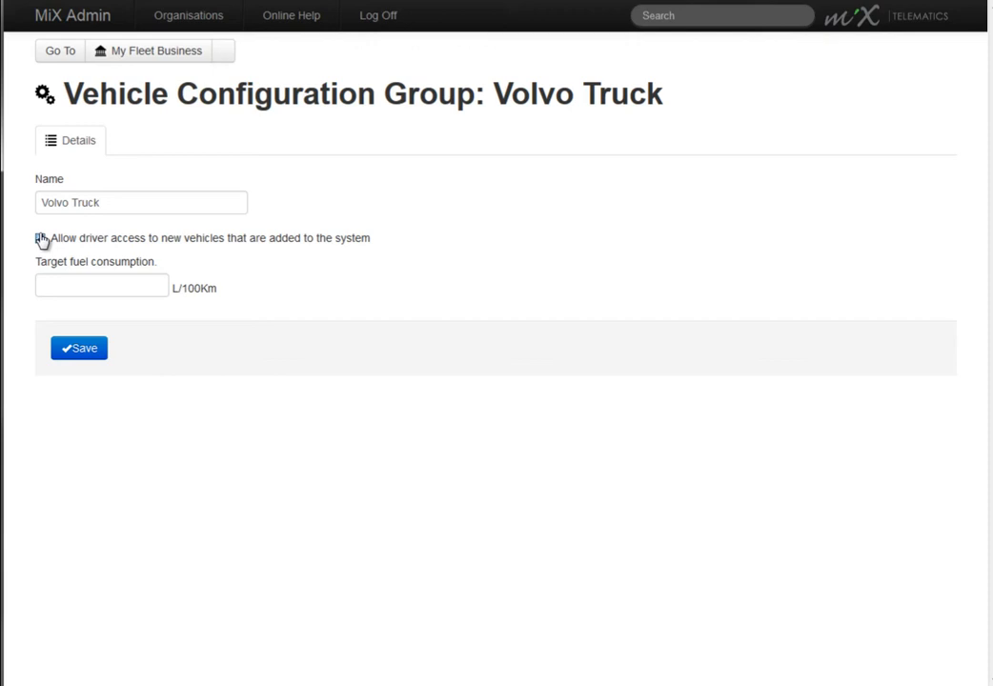
left_click(86, 282)
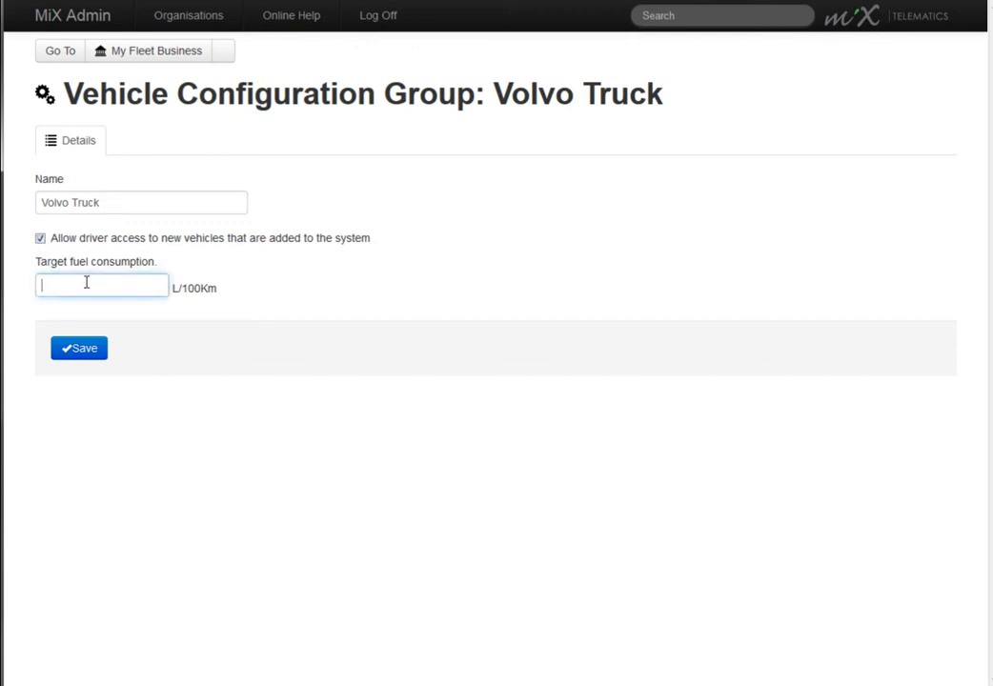
type("12")
left_click(81, 355)
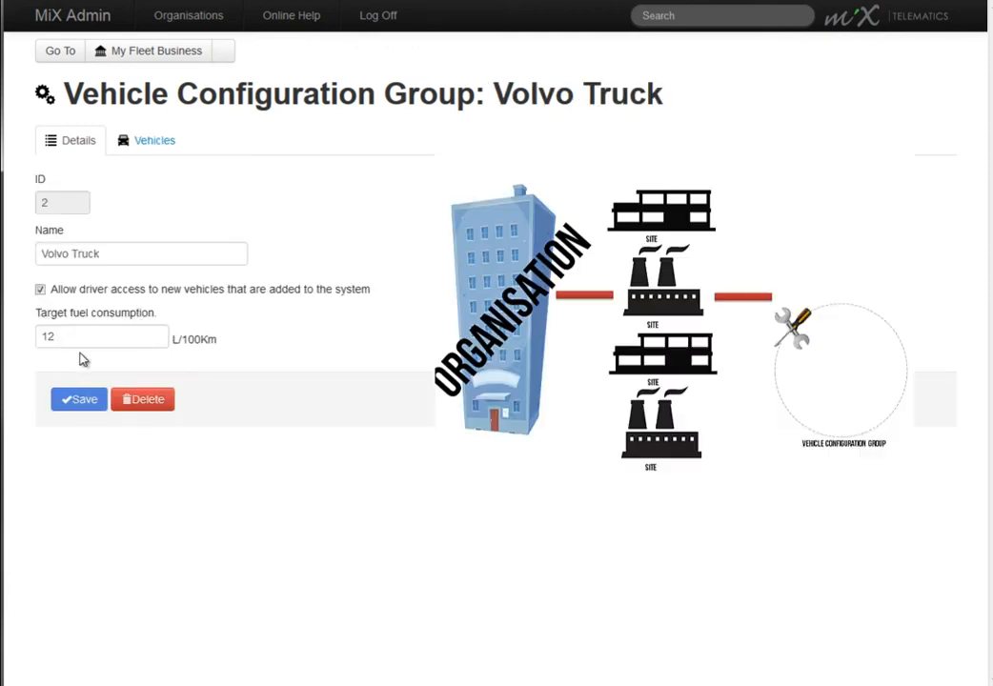
Step: Return to the My Fleet Business organisation and start adding a new vehicle
left_click(144, 51)
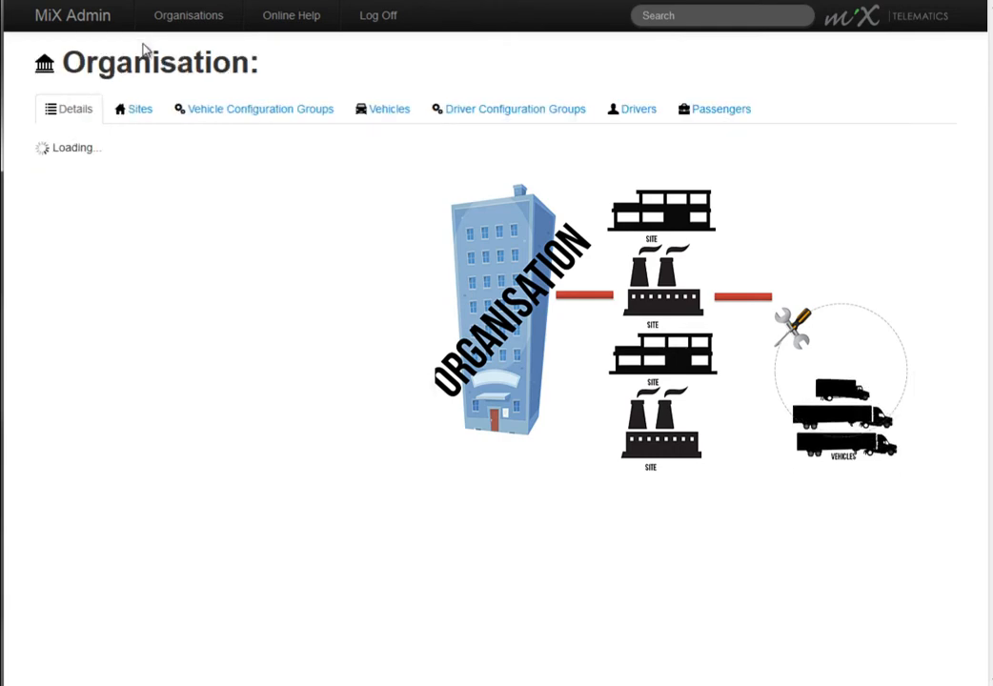
left_click(380, 111)
left_click(54, 156)
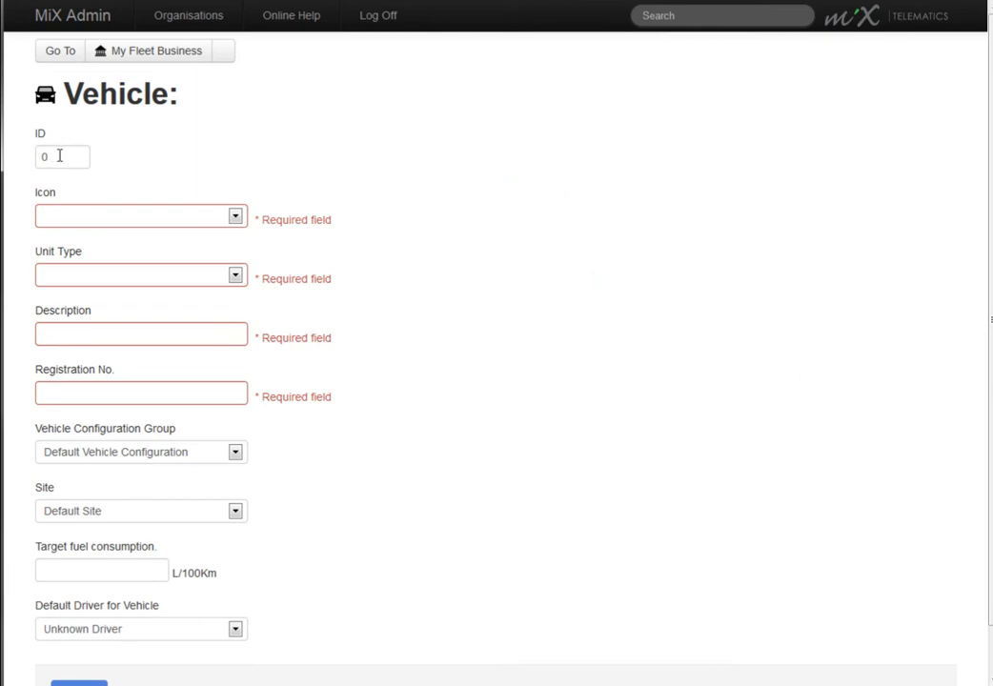
Step: Try 27 as the new vehicle's ID, and set the ID back to 0
double_click(59, 156)
type("27")
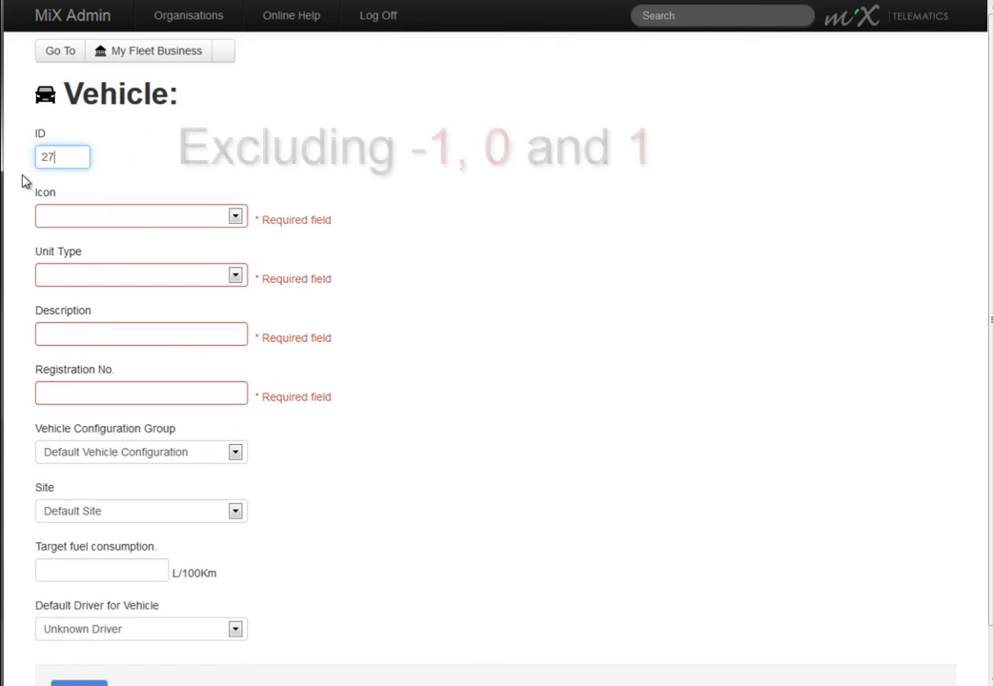
key("BackSpace")
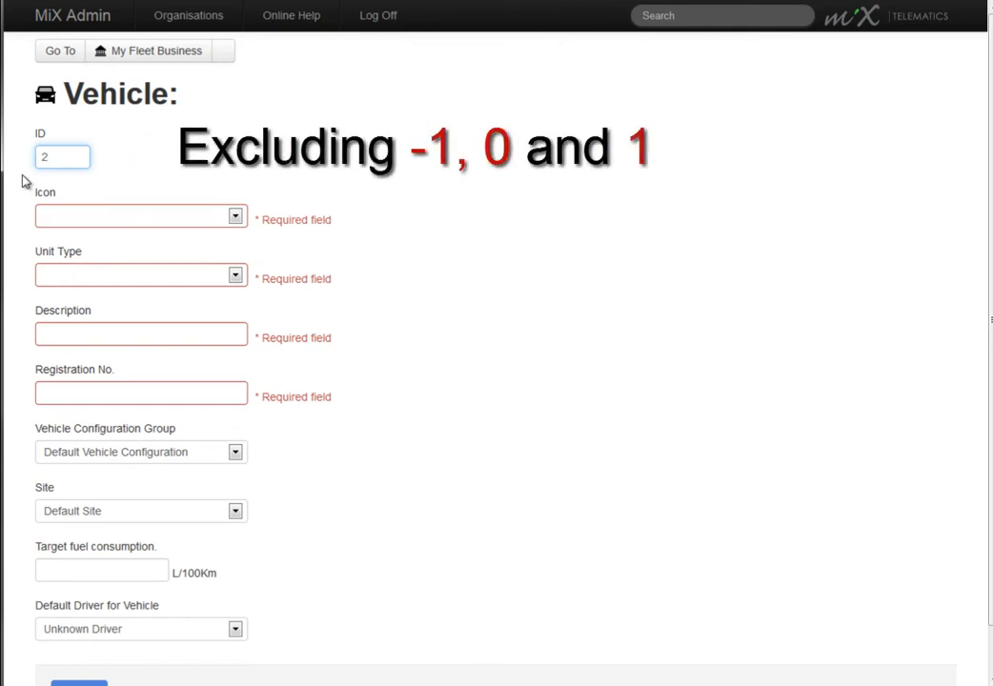
key("BackSpace")
type("0")
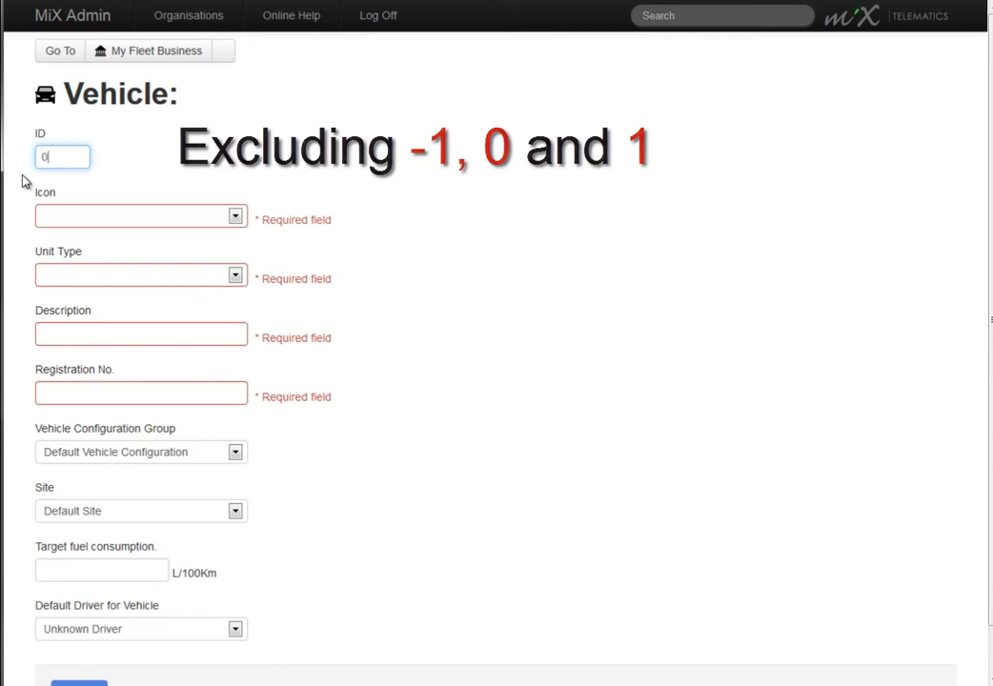
left_click(144, 152)
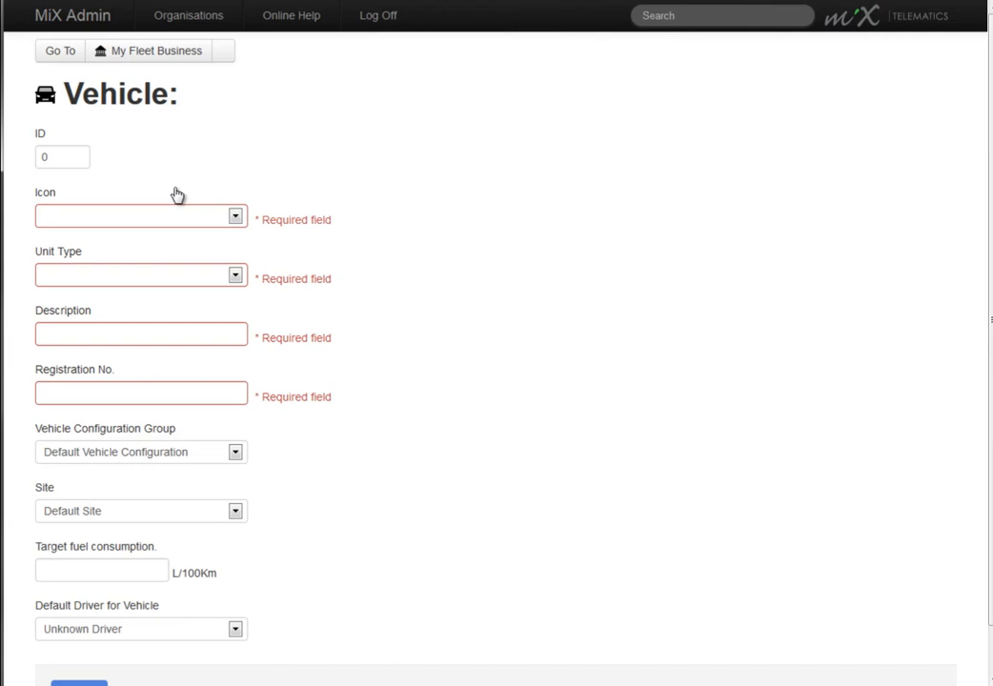
Step: Set the new vehicle's icon to Truck and its unit type to VT 1300/1310 (Vehicle Track and Trace)
left_click(237, 219)
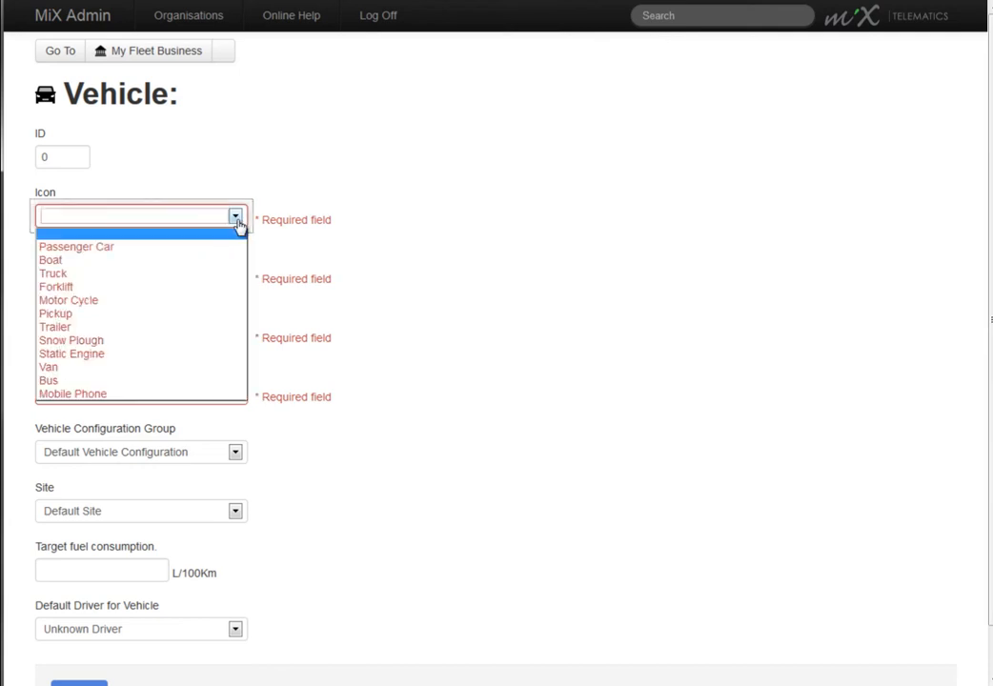
left_click(179, 275)
left_click(236, 276)
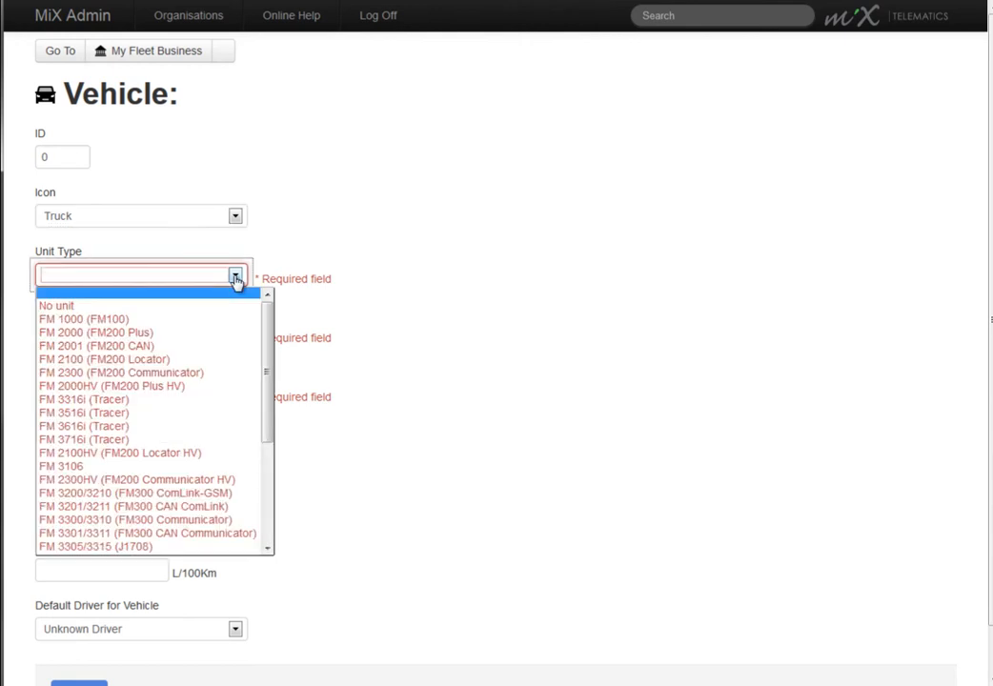
scroll(198, 521, "down", 4)
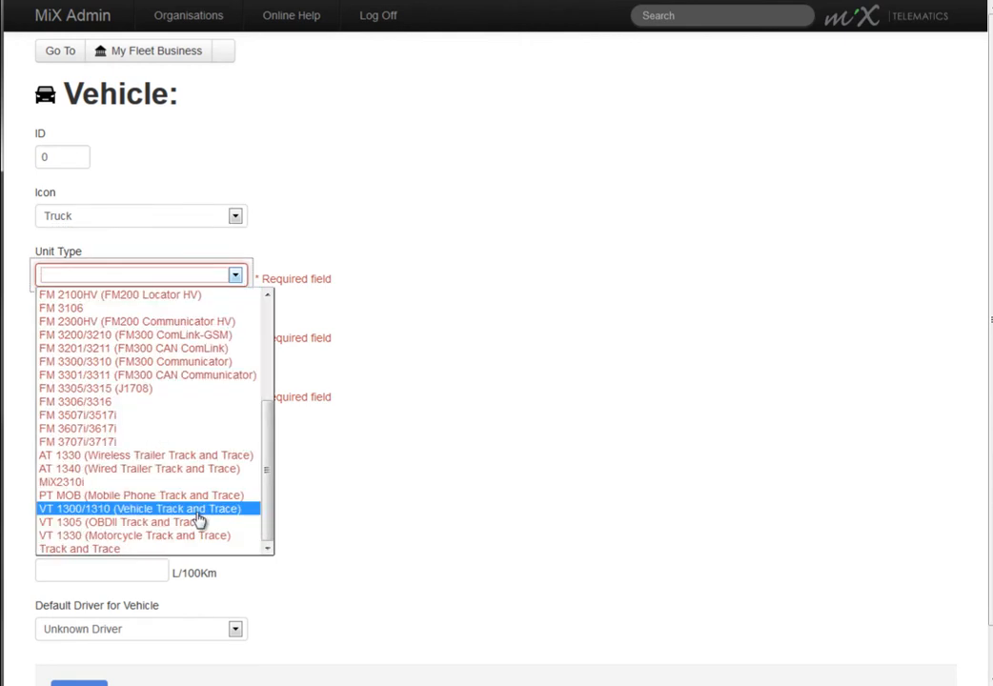
left_click(198, 511)
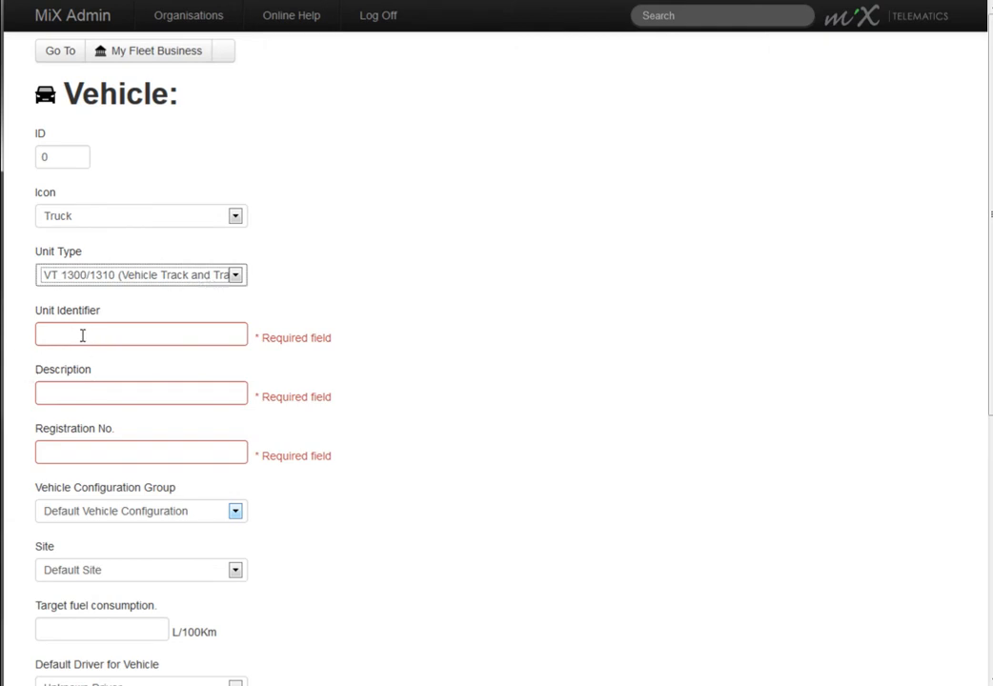
key("Tab")
type("2535")
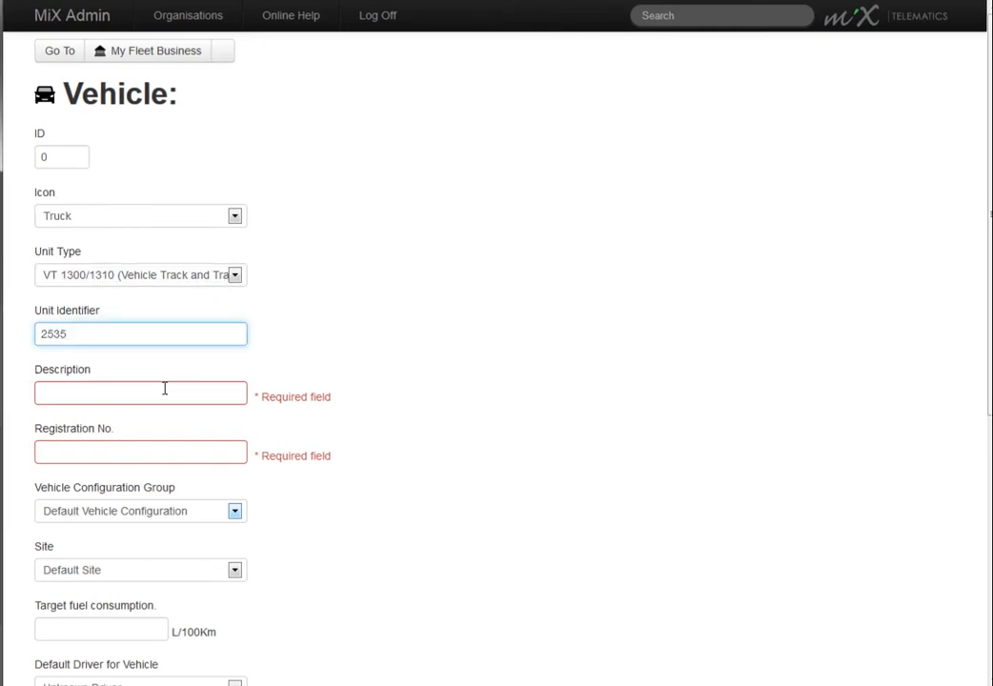
left_click(164, 388)
type("Truck 12")
key("Tab")
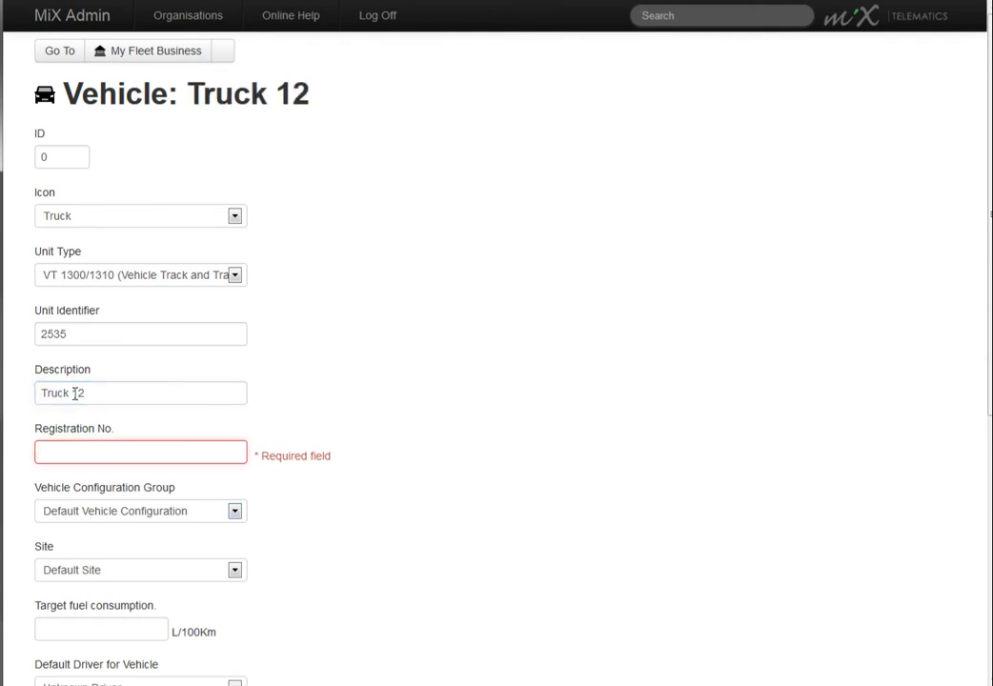
type("CY2")
type("54689")
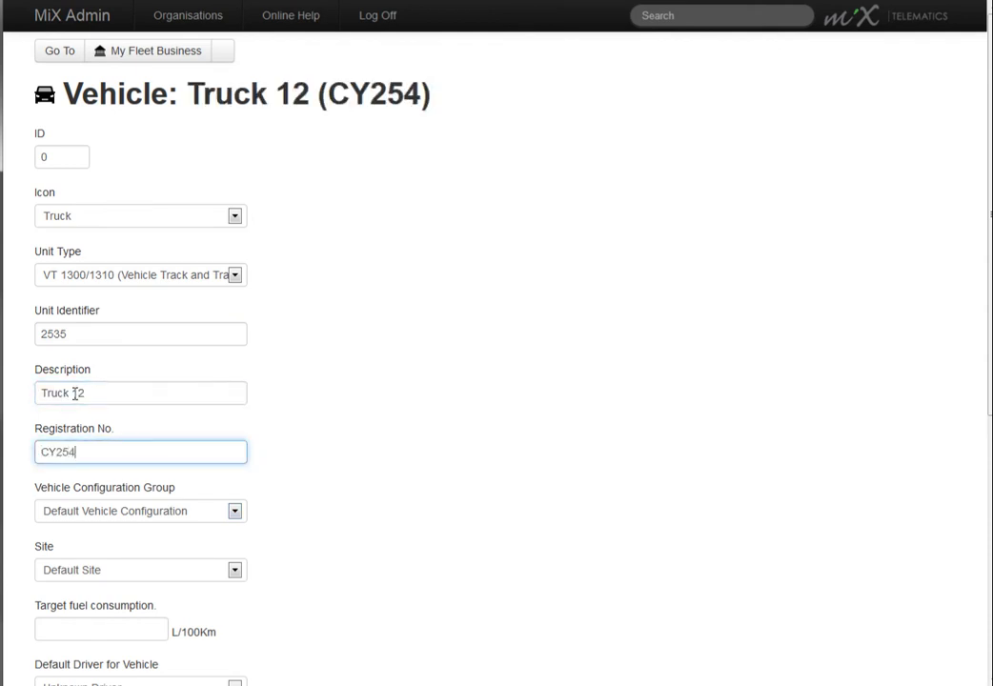
Step: Assign the vehicle to the Volvo Truck configuration group and the Cape Town Depo site, and open its default driver choices
left_click(235, 513)
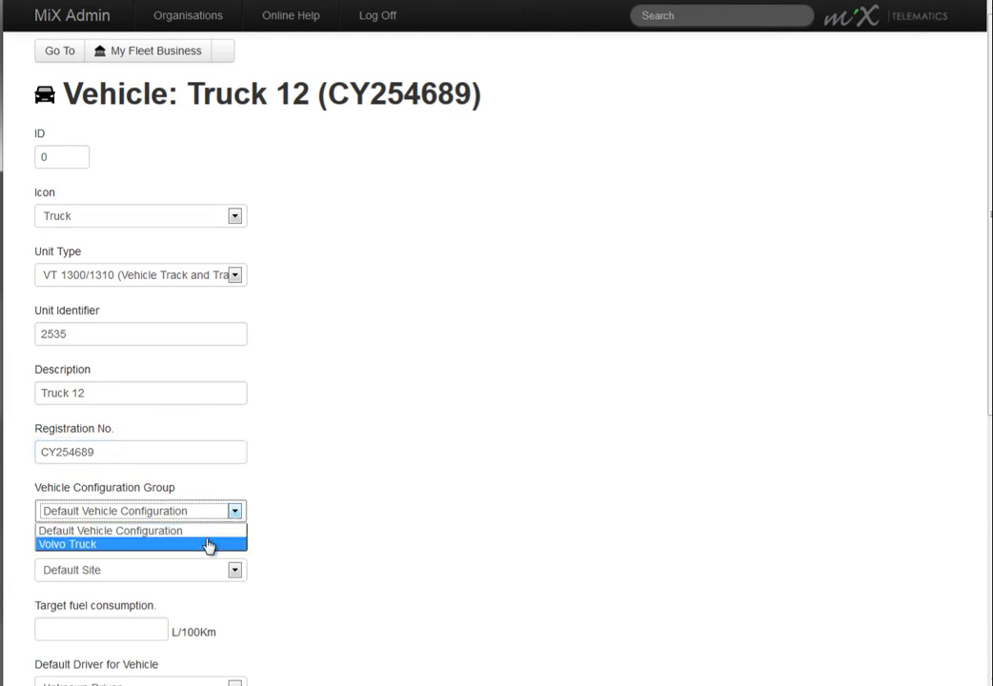
left_click(209, 545)
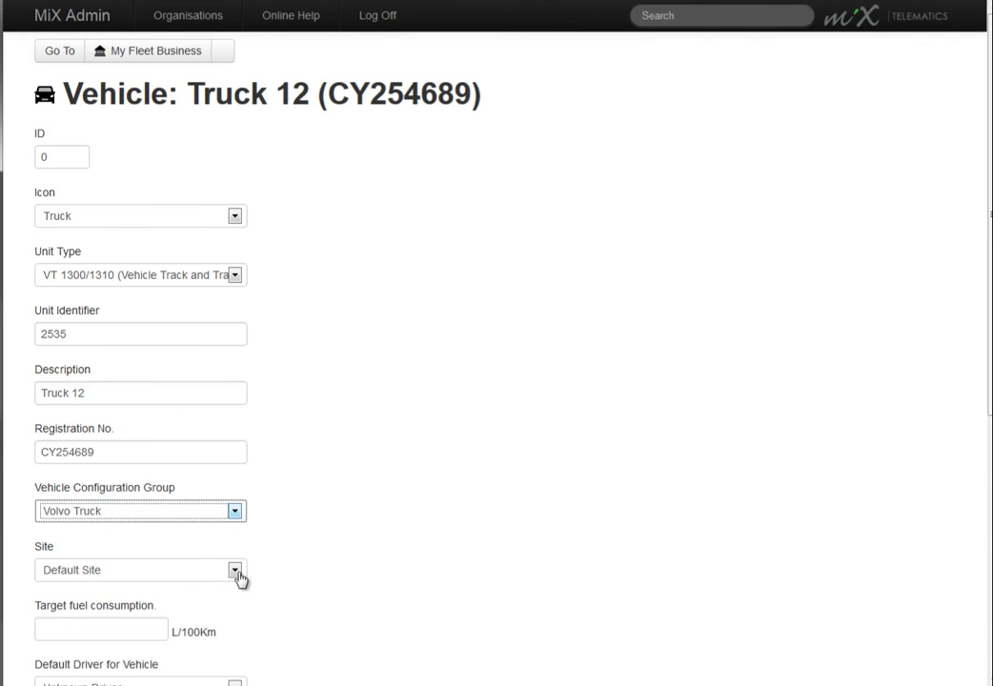
left_click(238, 574)
left_click(212, 589)
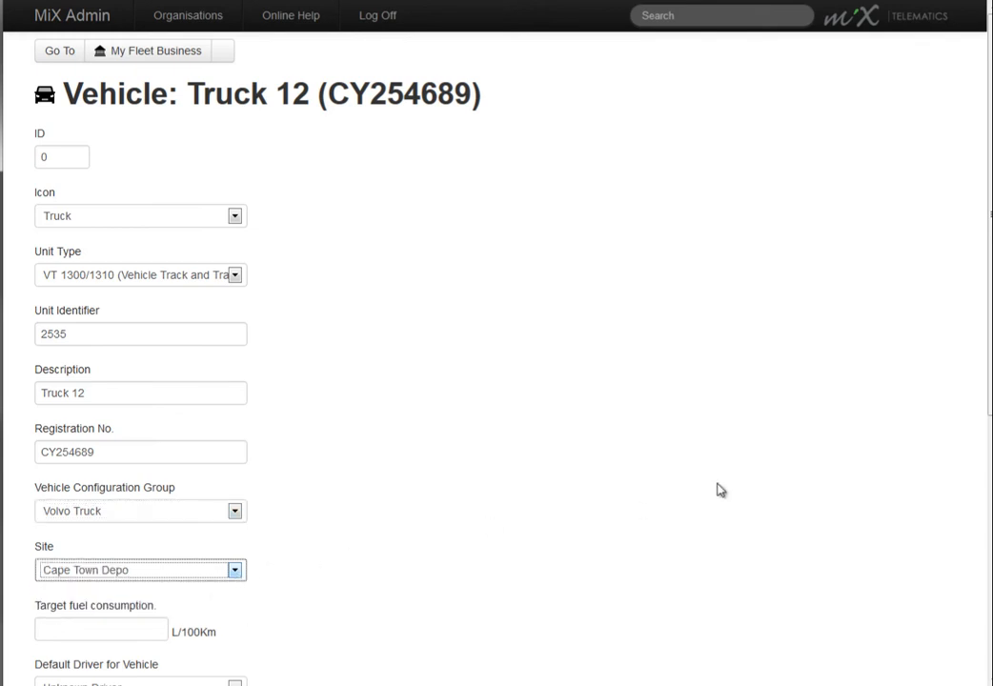
scroll(495, 381, "down", 2)
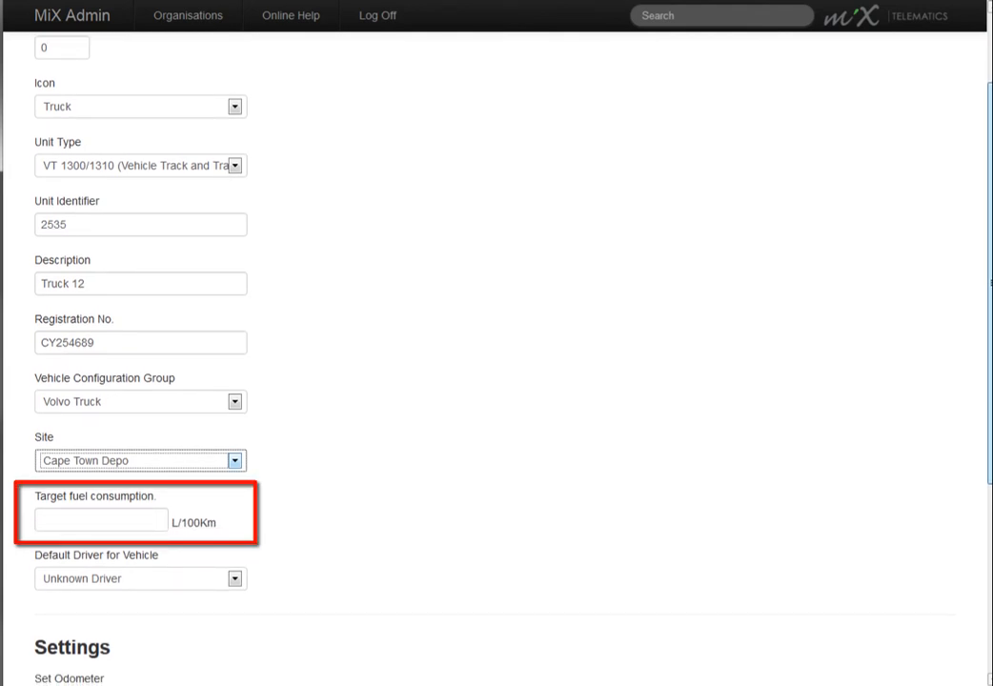
left_click_drag(990, 283, 990, 291)
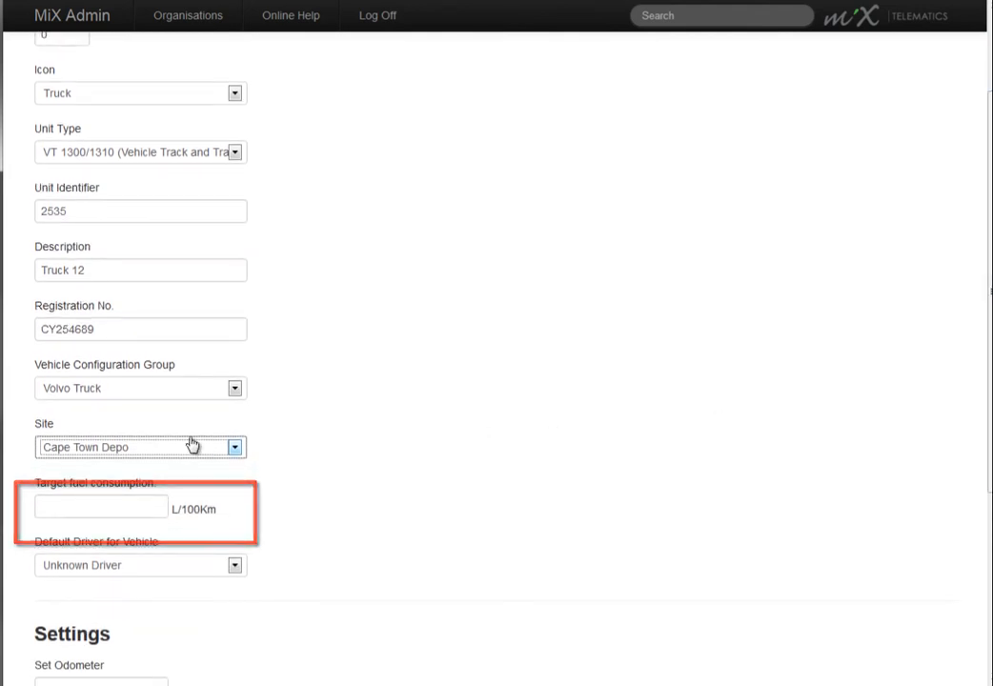
left_click(232, 568)
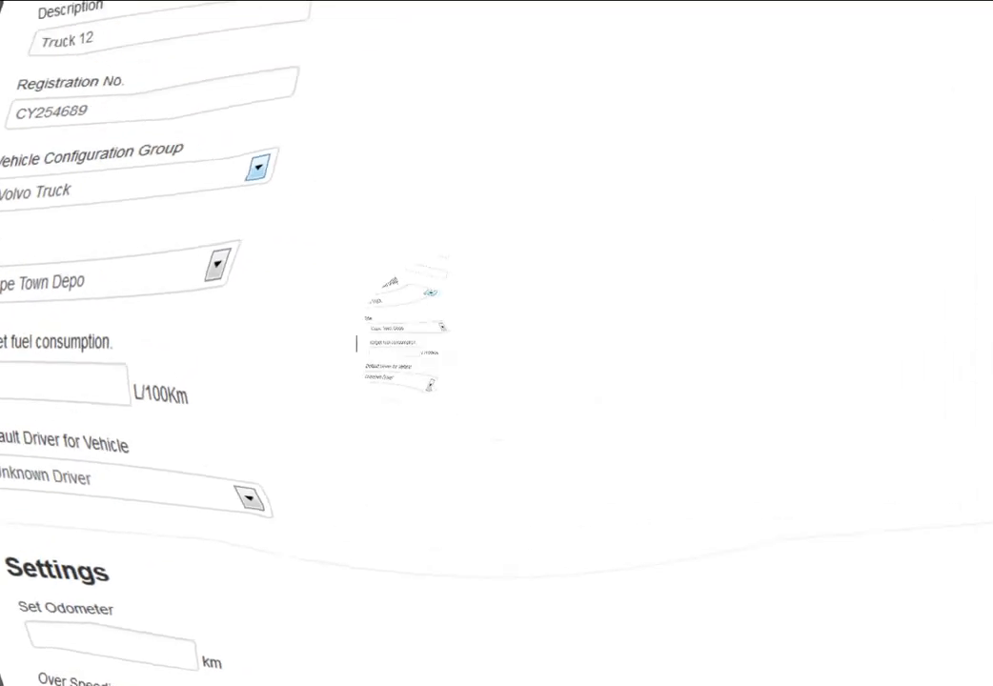
Step: Set the vehicle's odometer to 25000 km and its harsh braking limit to 25 km/h/s, and save the vehicle
scroll(495, 362, "down", 3)
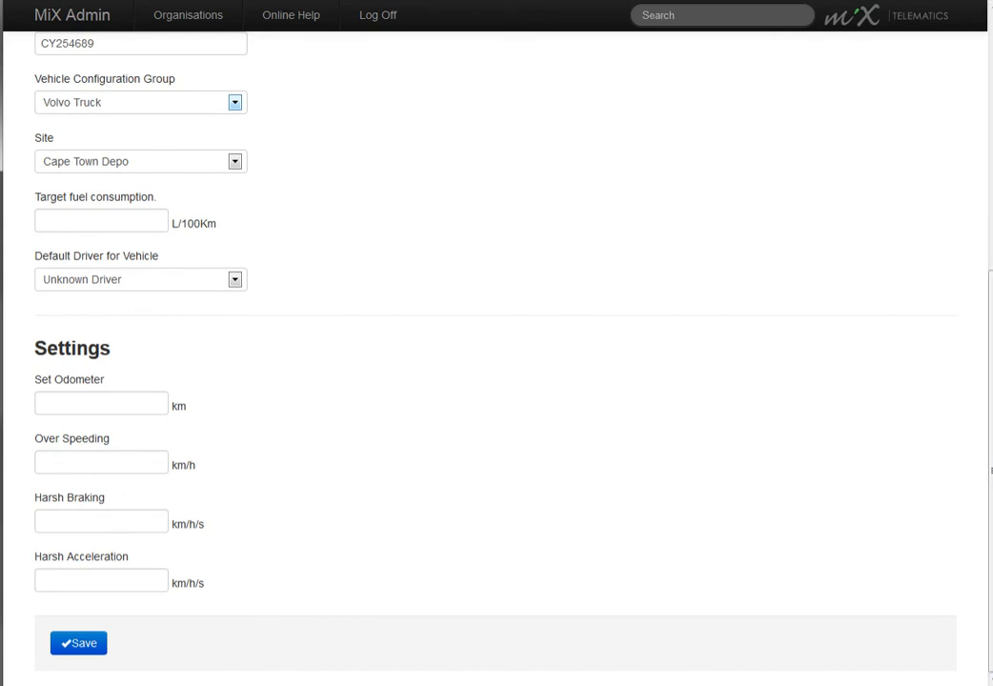
left_click(101, 403)
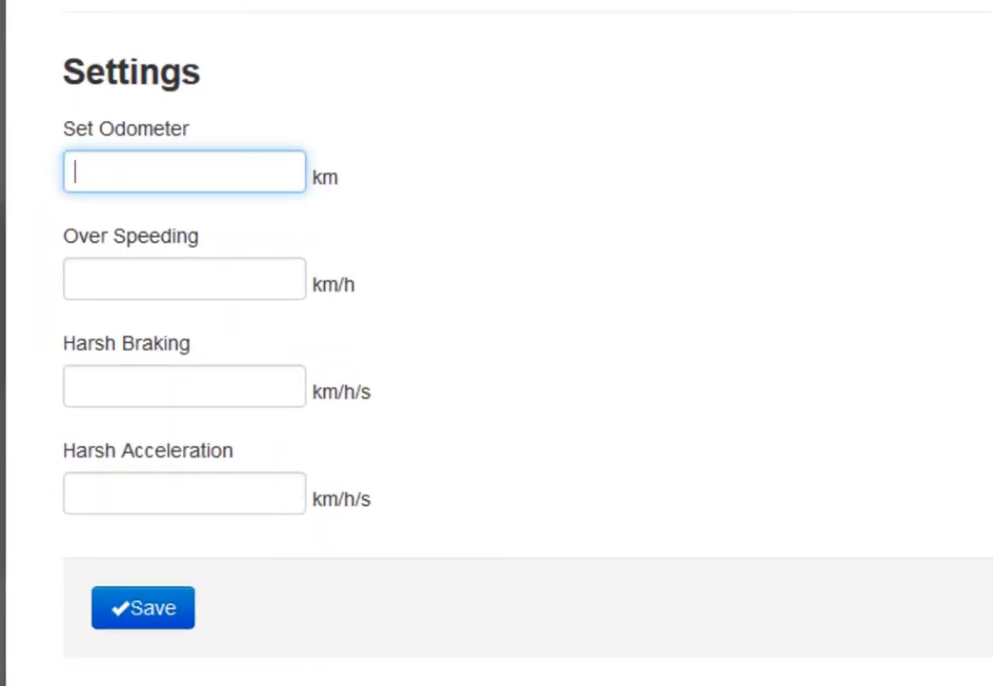
type("25000")
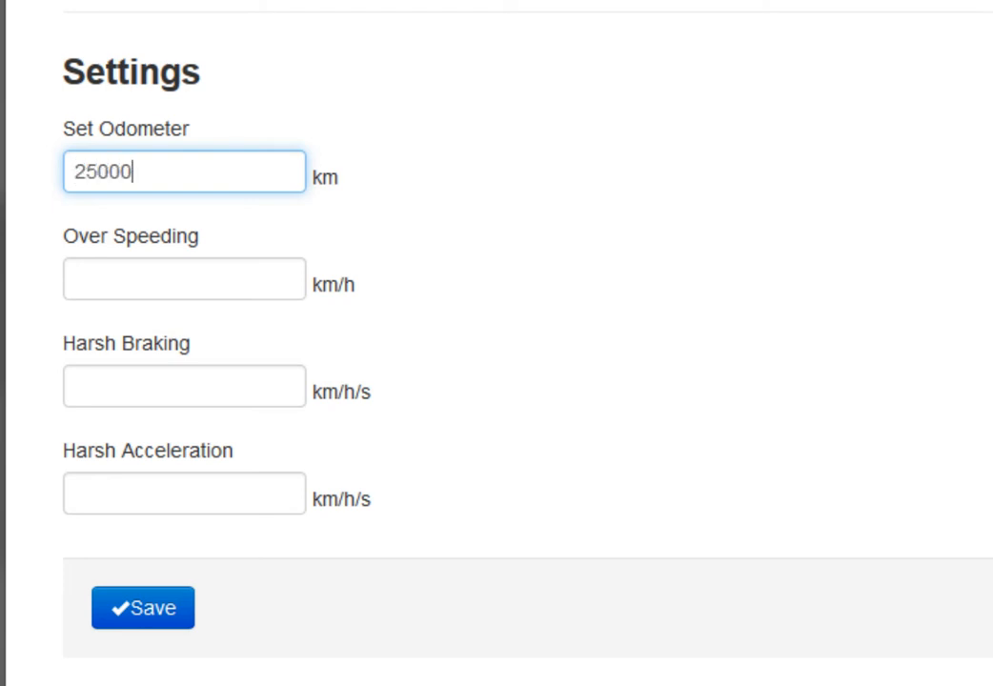
key("Tab")
key("Tab")
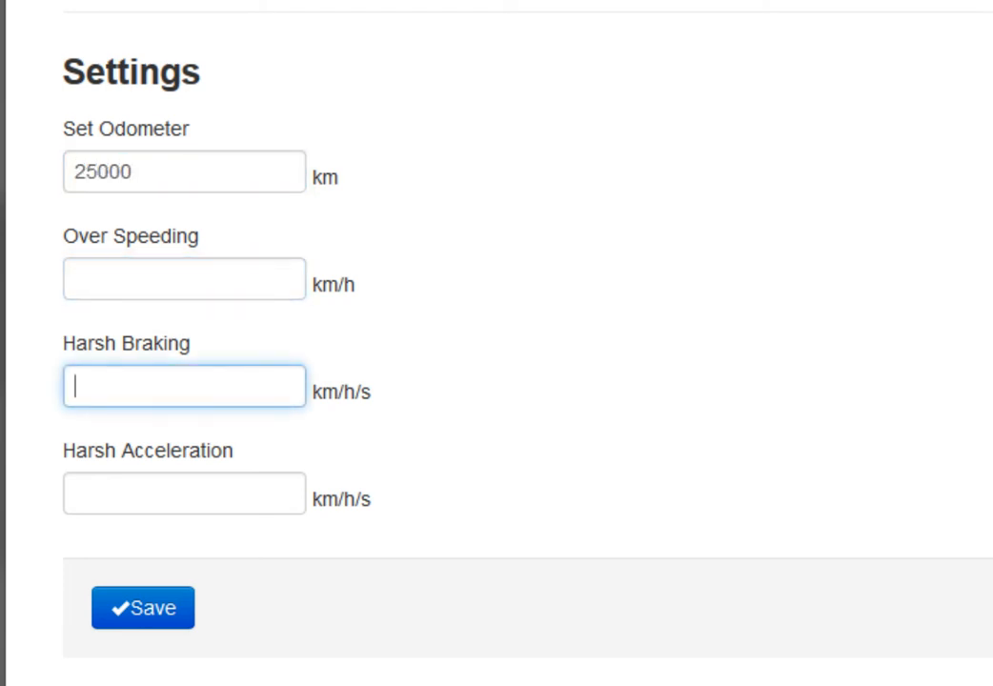
type("25")
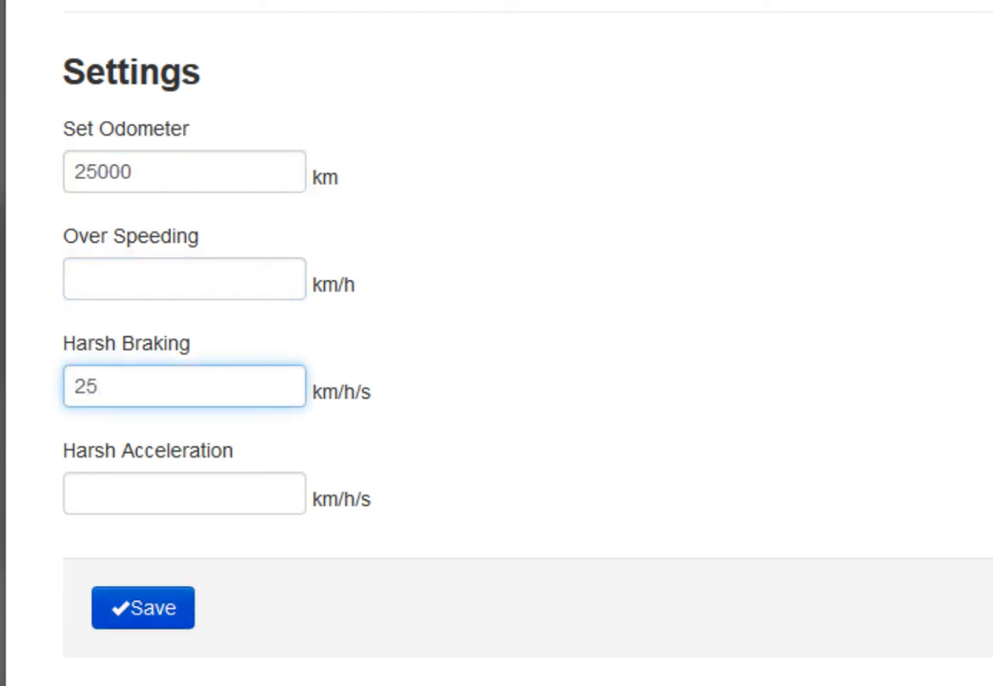
key("Return")
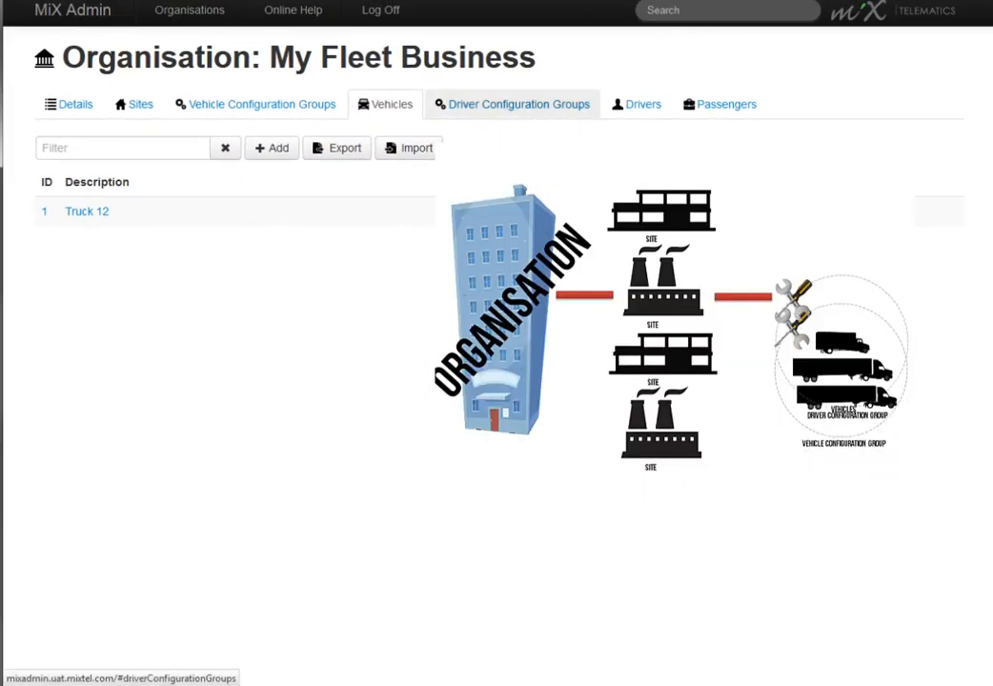
Step: Add a new driver configuration group named Cape Drivers to the organisation
left_click(518, 104)
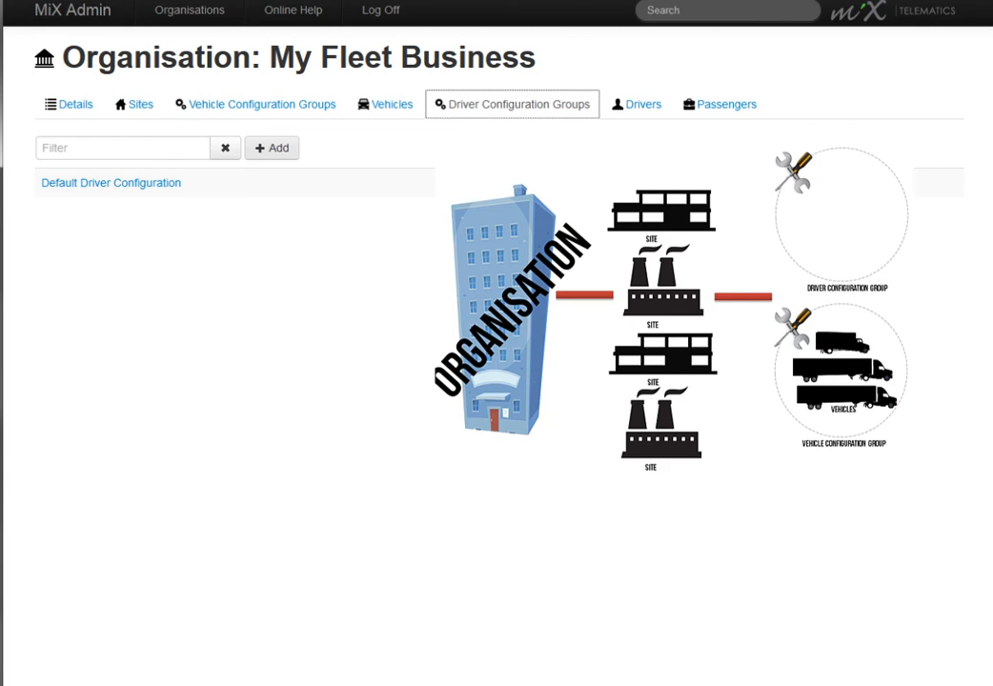
left_click(279, 152)
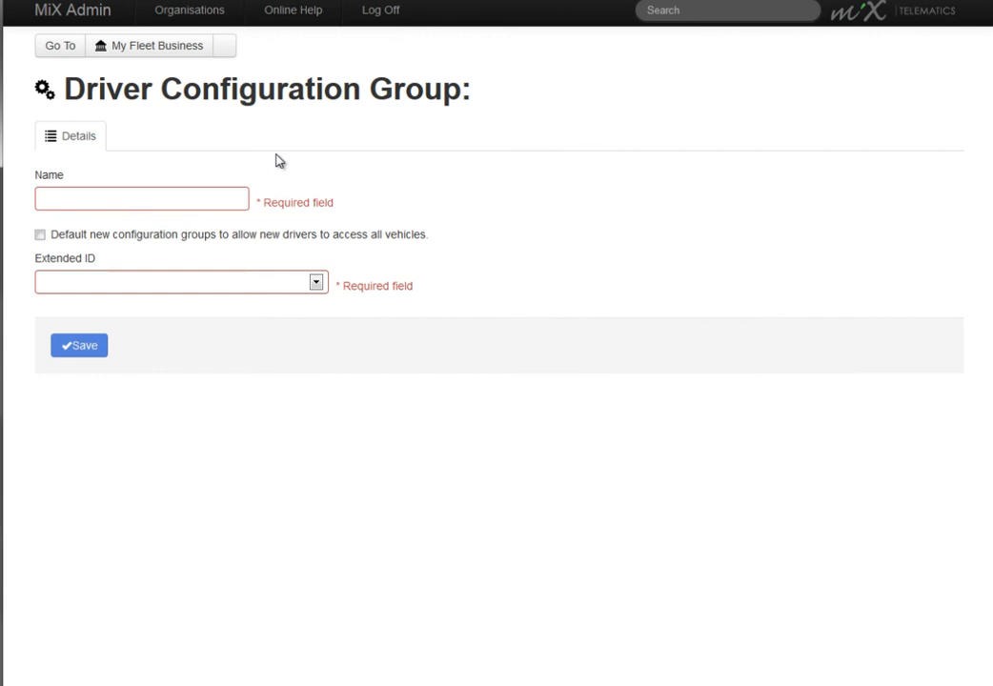
left_click(165, 199)
type("Cape Drivers")
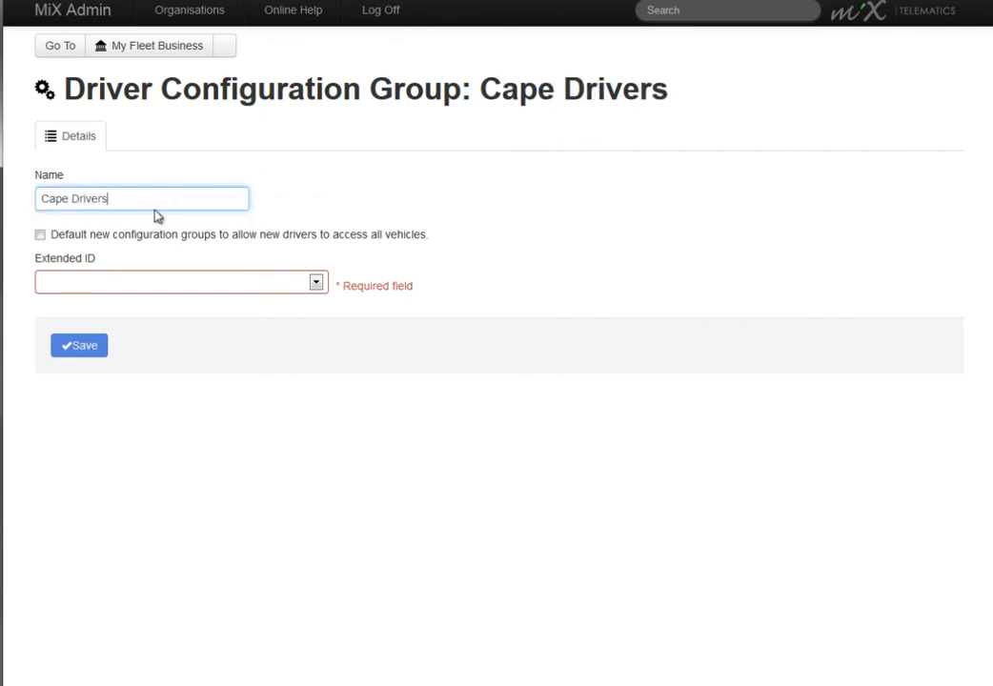
Step: Allow new drivers to access all vehicles, set the Extended ID to cards with a hexadecimal identifier, and save the group
left_click(40, 235)
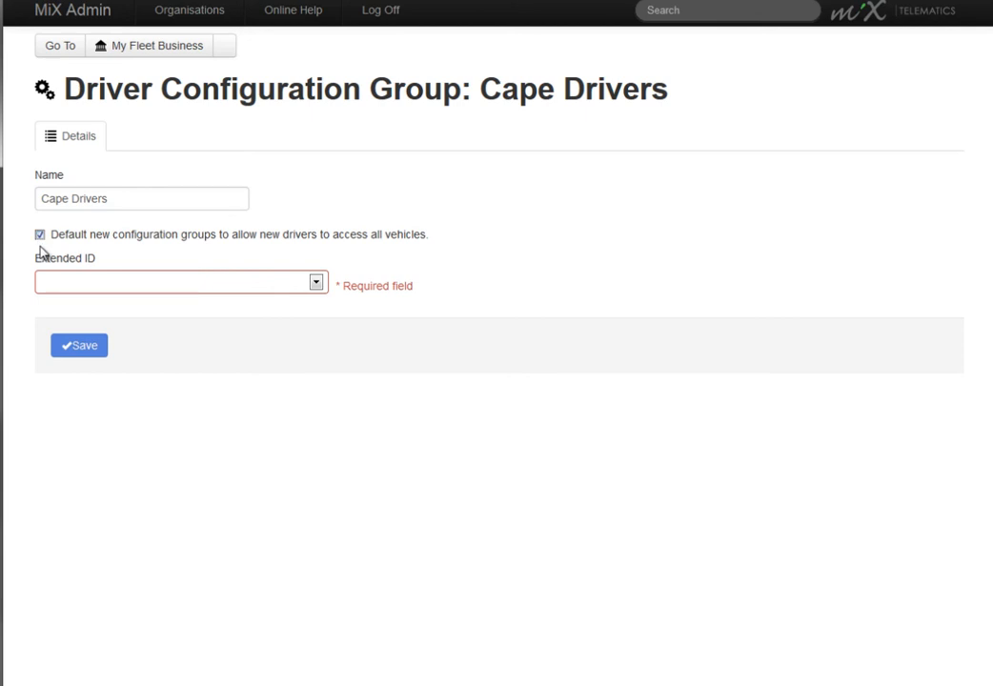
left_click(315, 284)
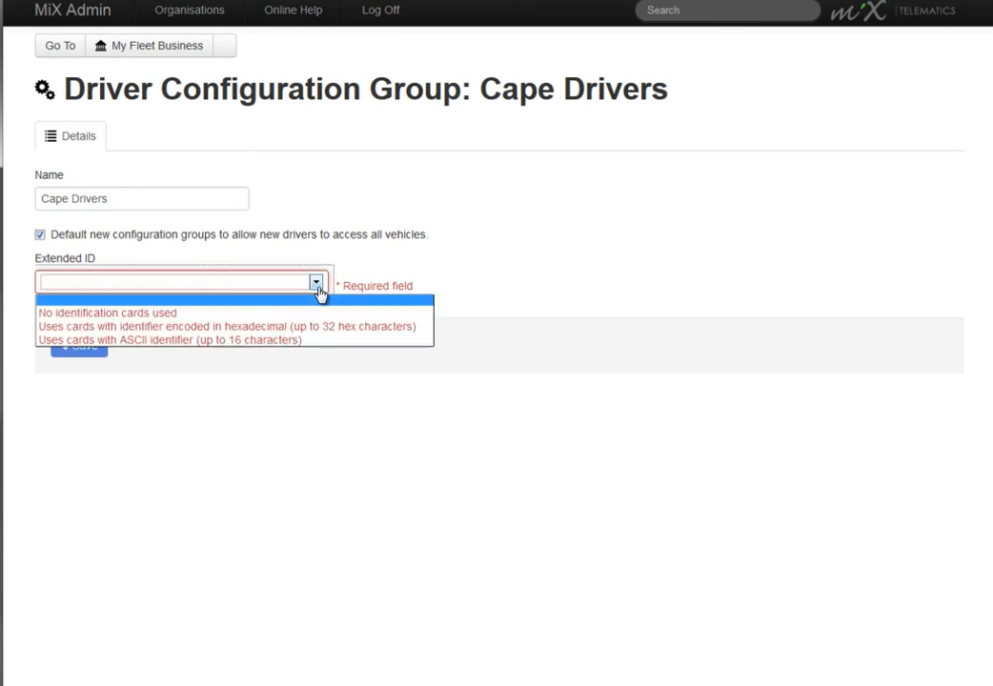
left_click(318, 326)
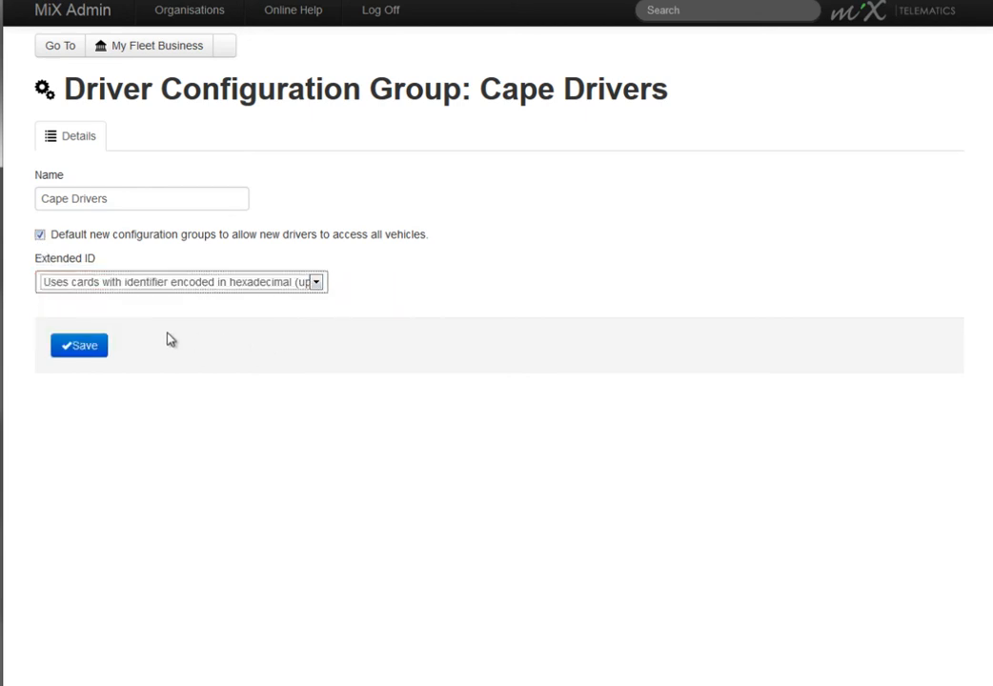
left_click(81, 347)
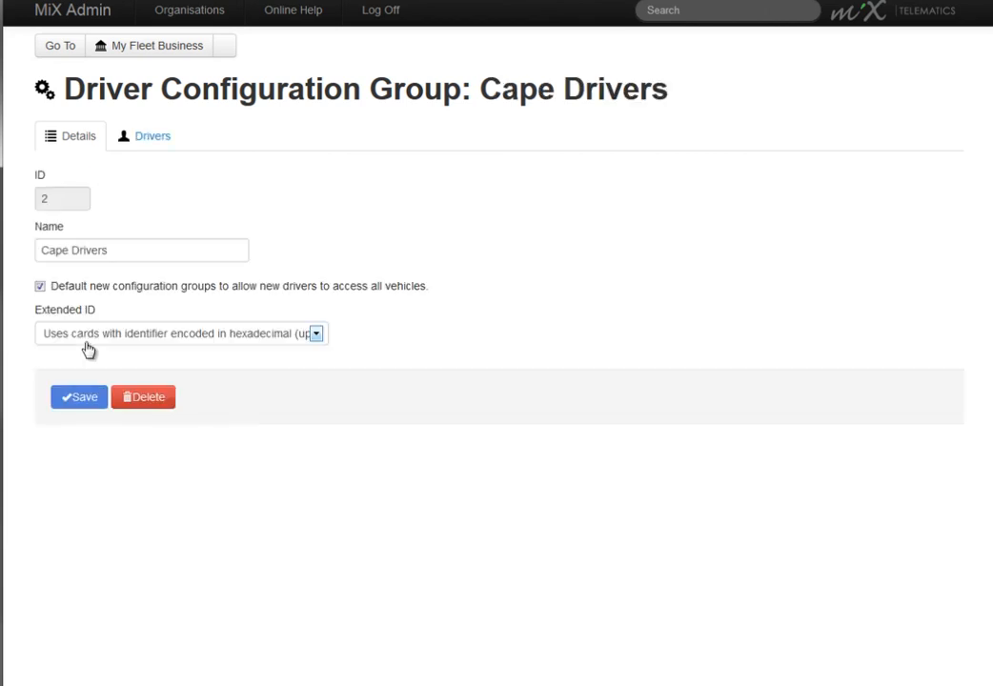
Step: Return to the My Fleet Business organisation and start adding a new driver
left_click(152, 45)
left_click(641, 106)
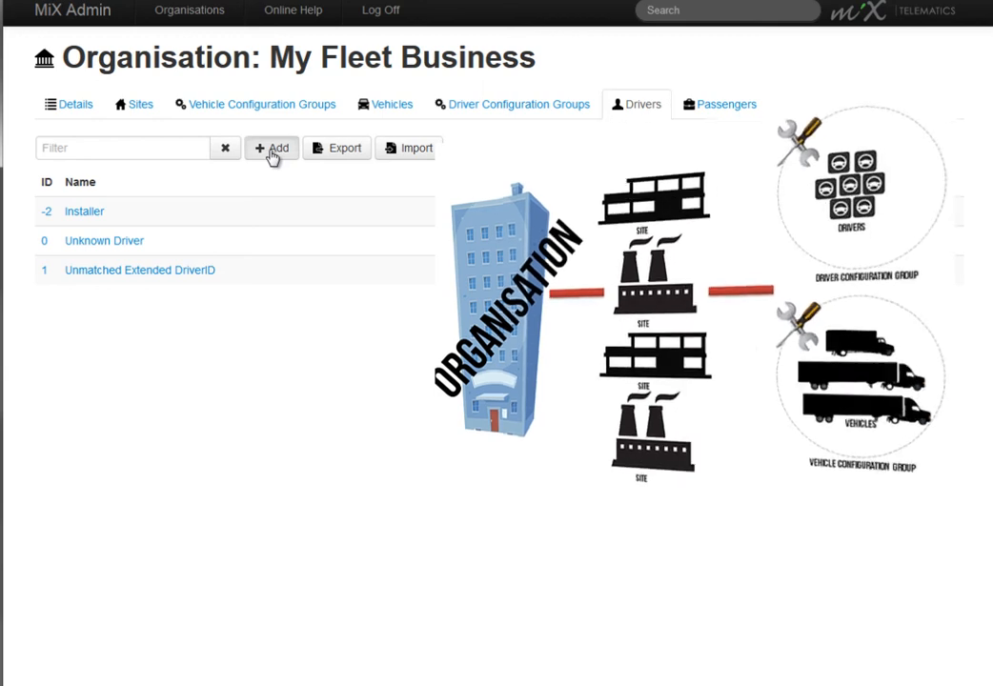
left_click(272, 152)
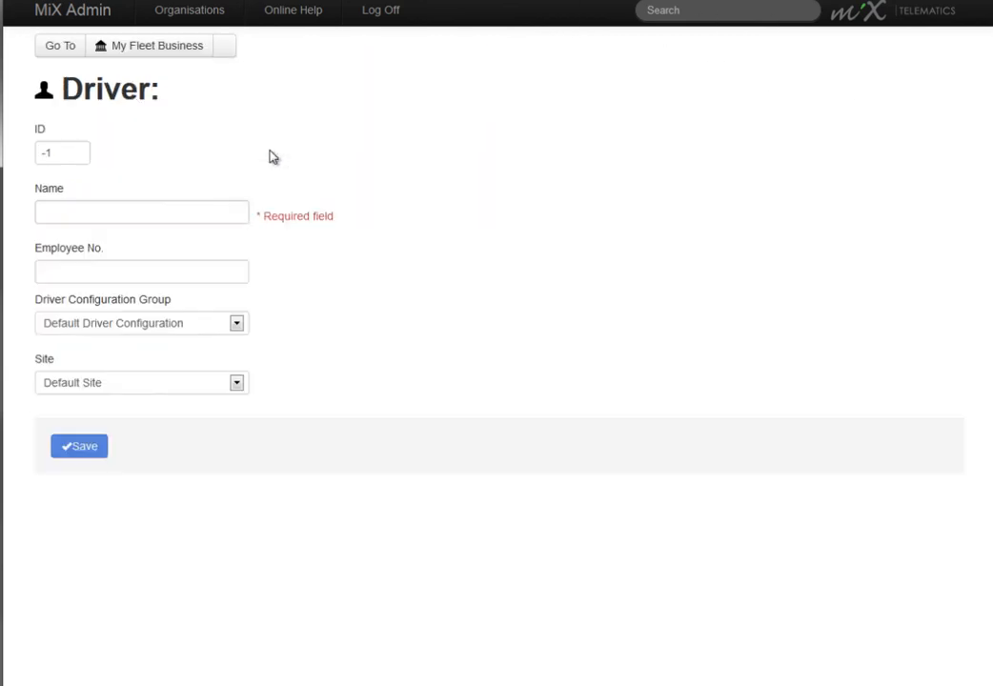
Step: Enter the new driver's full name and employee number, keeping the default ID
left_click(76, 158)
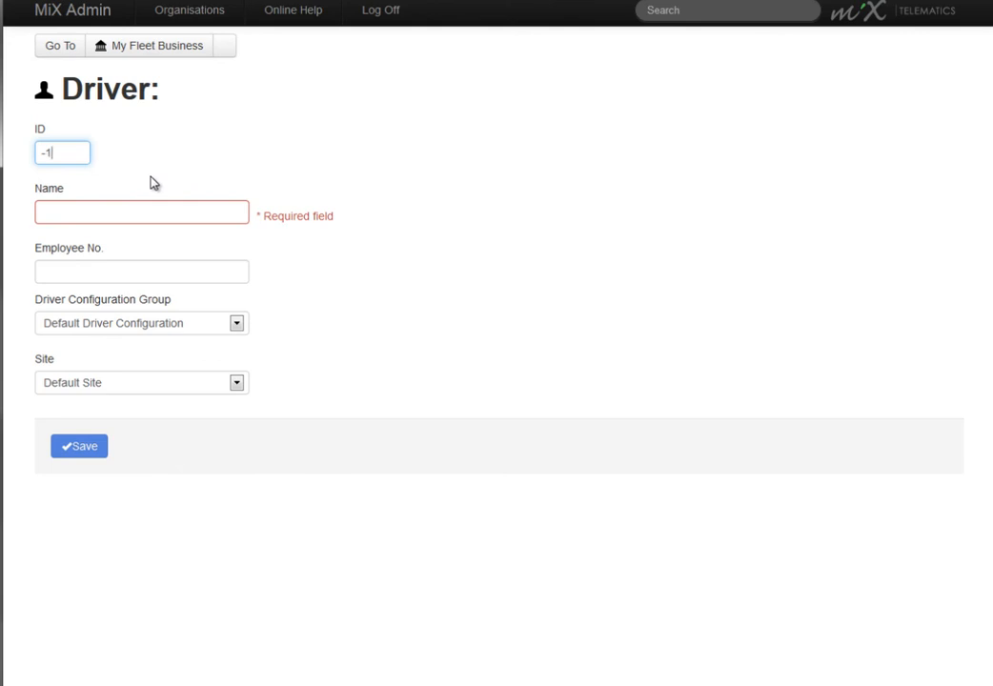
left_click(109, 212)
key("Tab")
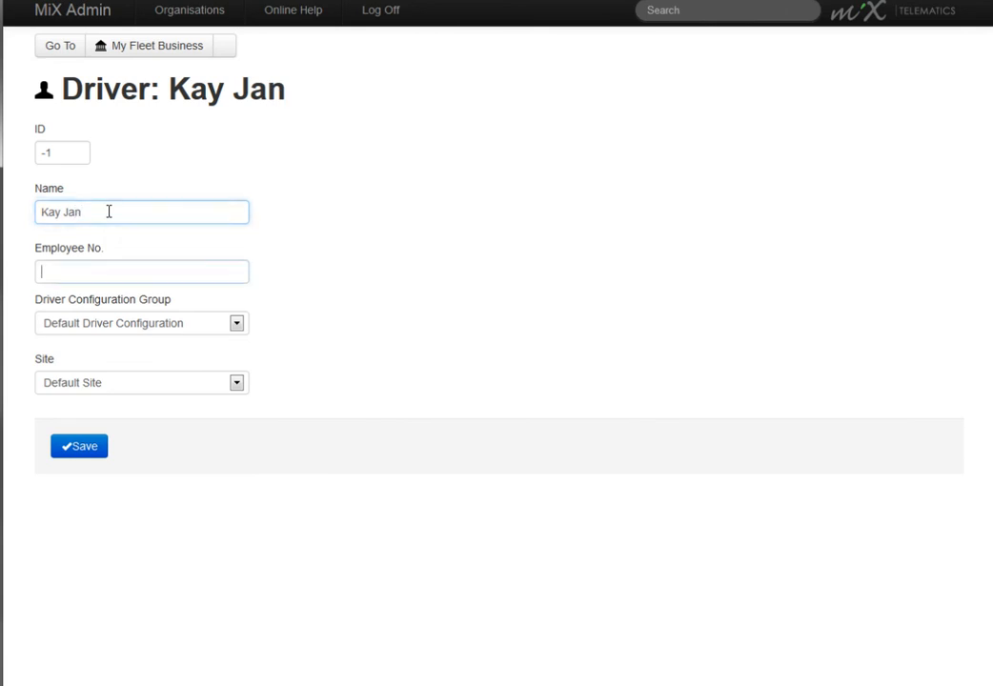
type("0027")
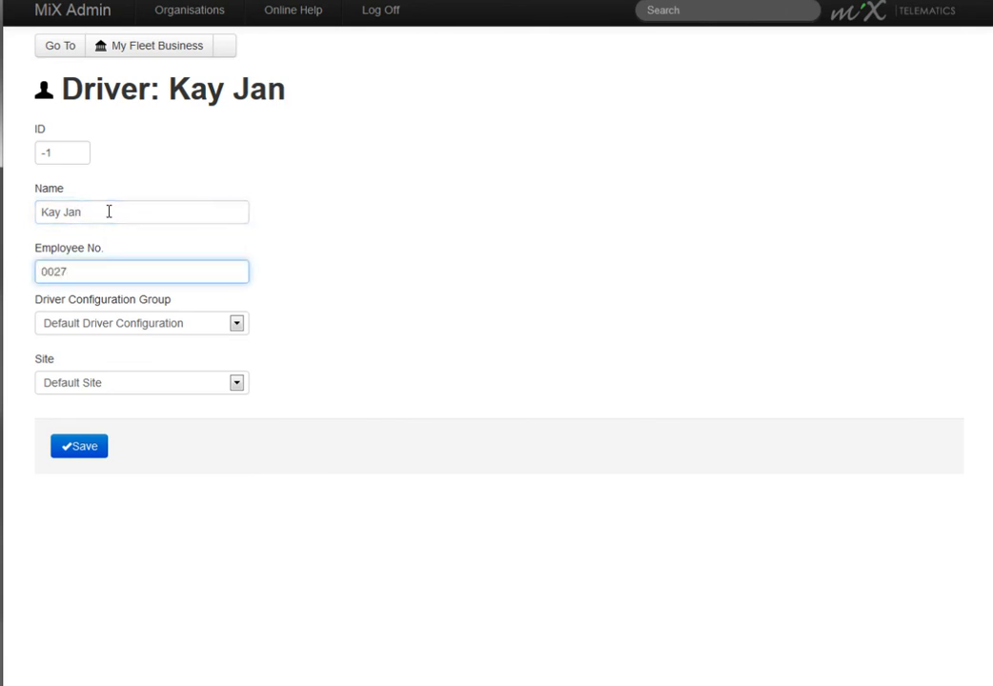
Step: Assign the driver to the Cape Drivers configuration group and the Cape Town Depo site
left_click(238, 324)
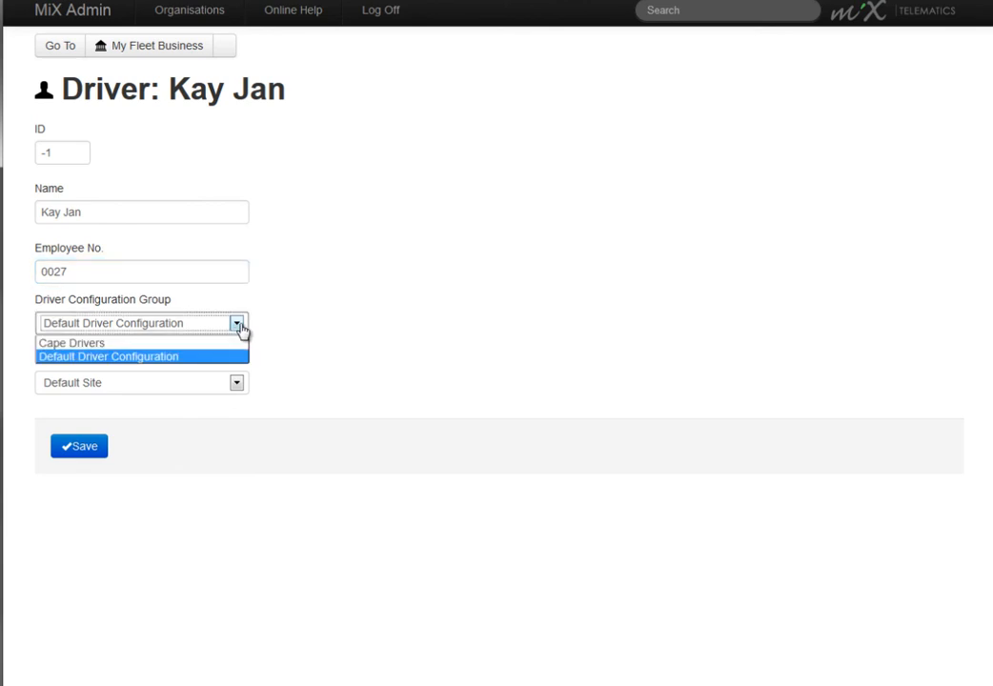
left_click(227, 343)
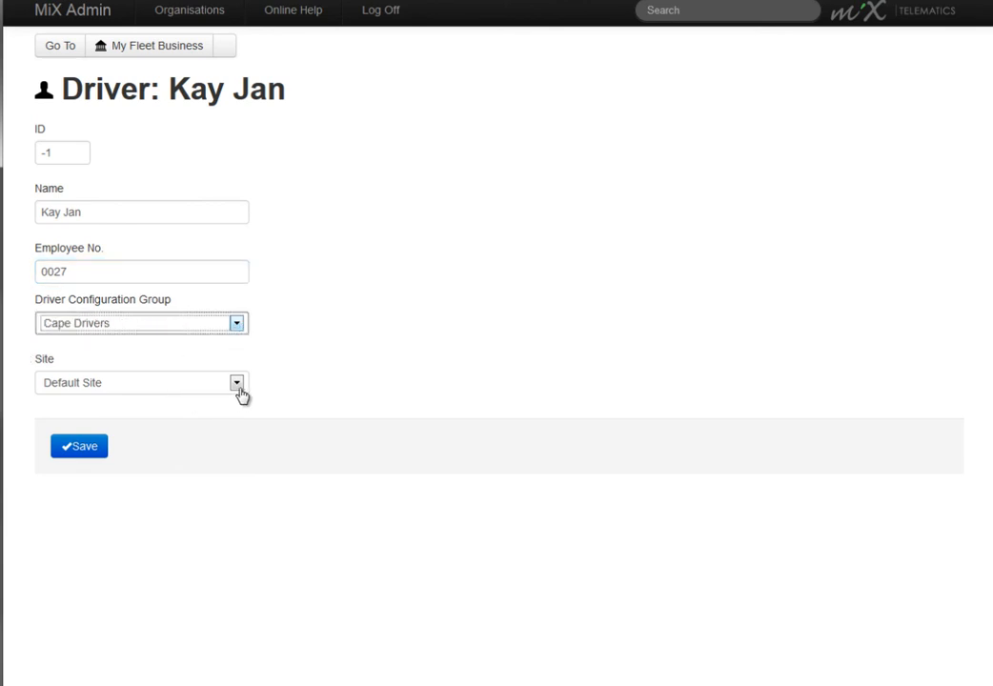
left_click(238, 384)
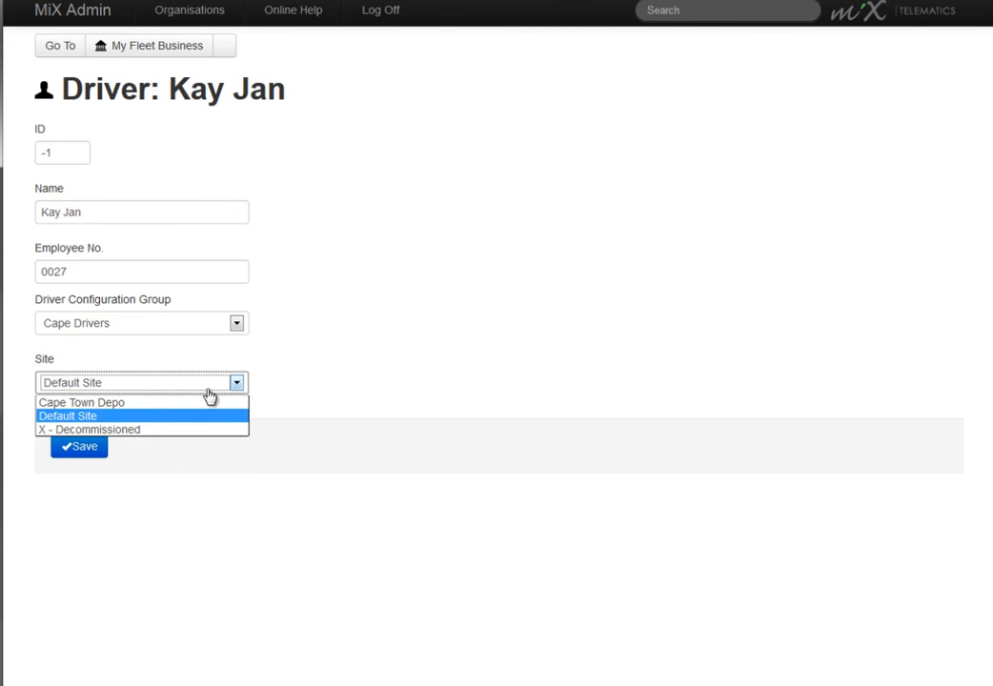
left_click(204, 404)
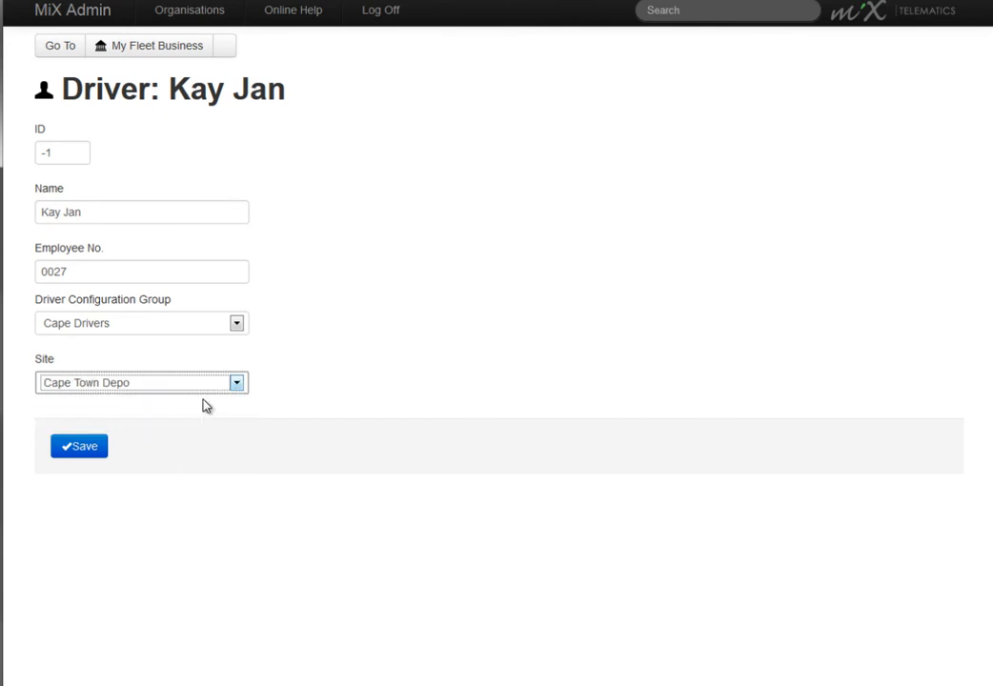
Step: Save the new driver, and add and save a passenger named "Passenger 1" in the My Fleet Business organisation
key("Return")
left_click(735, 111)
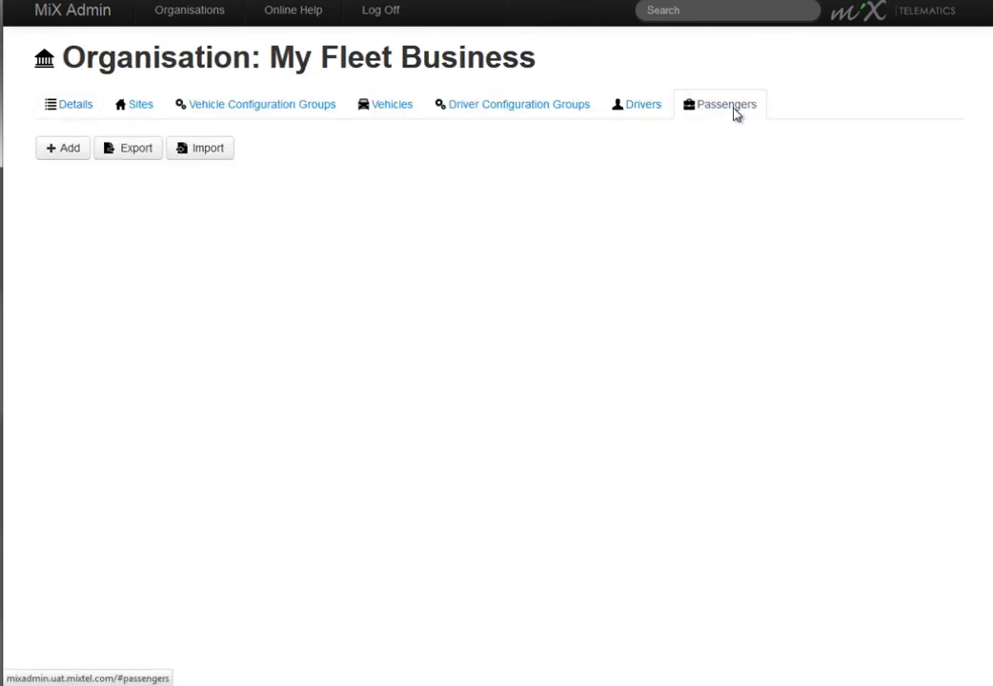
left_click(48, 149)
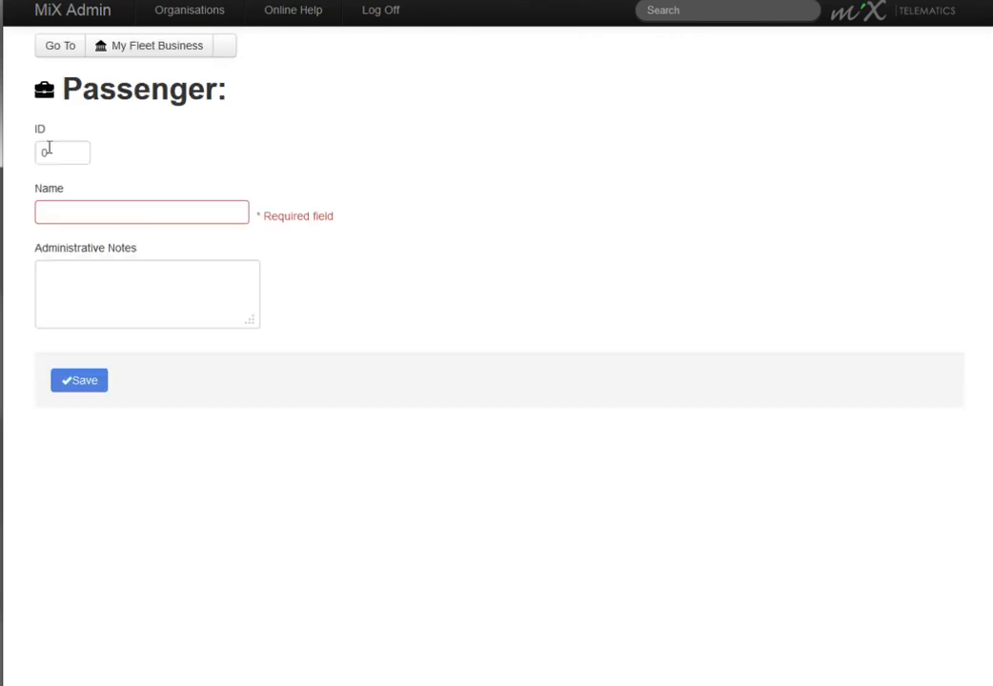
left_click(76, 211)
type("Passenger 1")
left_click(92, 384)
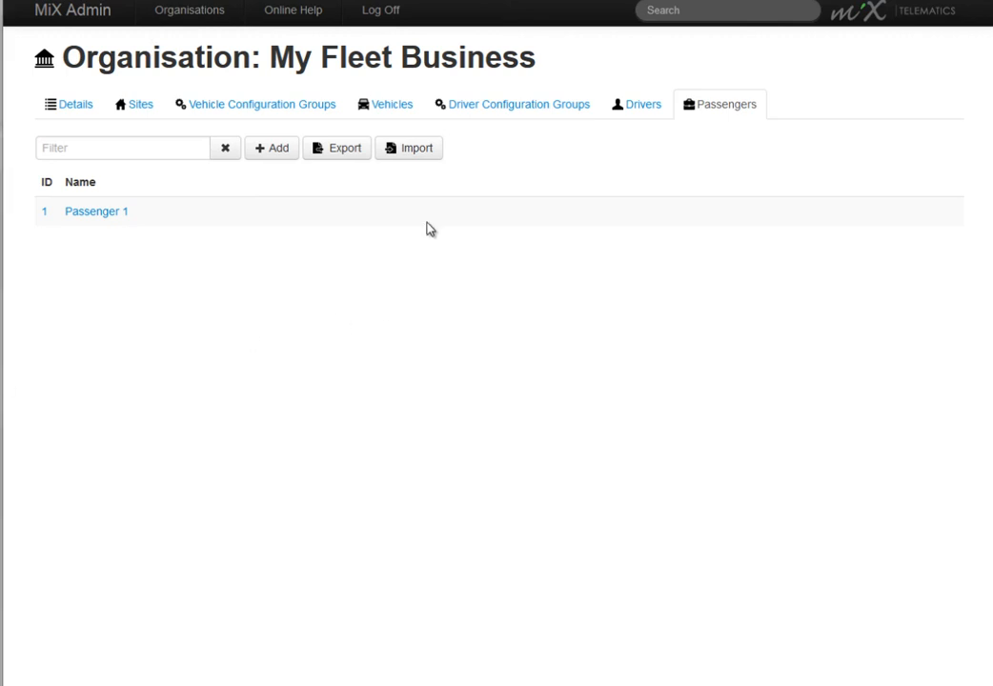
Step: Set the Volvo Truck vehicle configuration group's target fuel consumption to 11 L/100Km and save the group
left_click(239, 111)
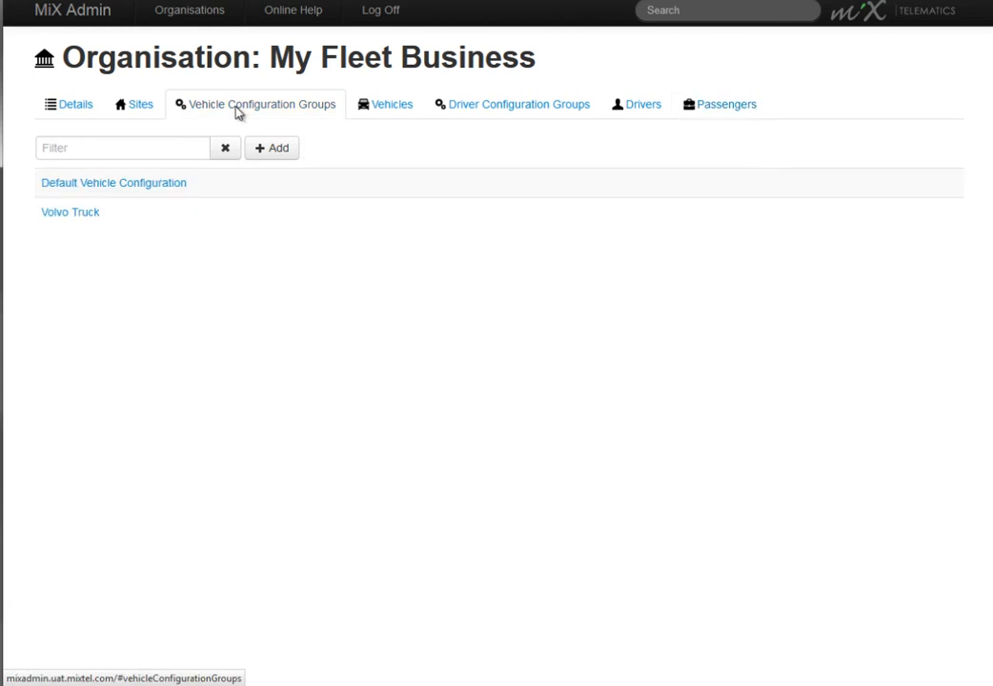
left_click(81, 216)
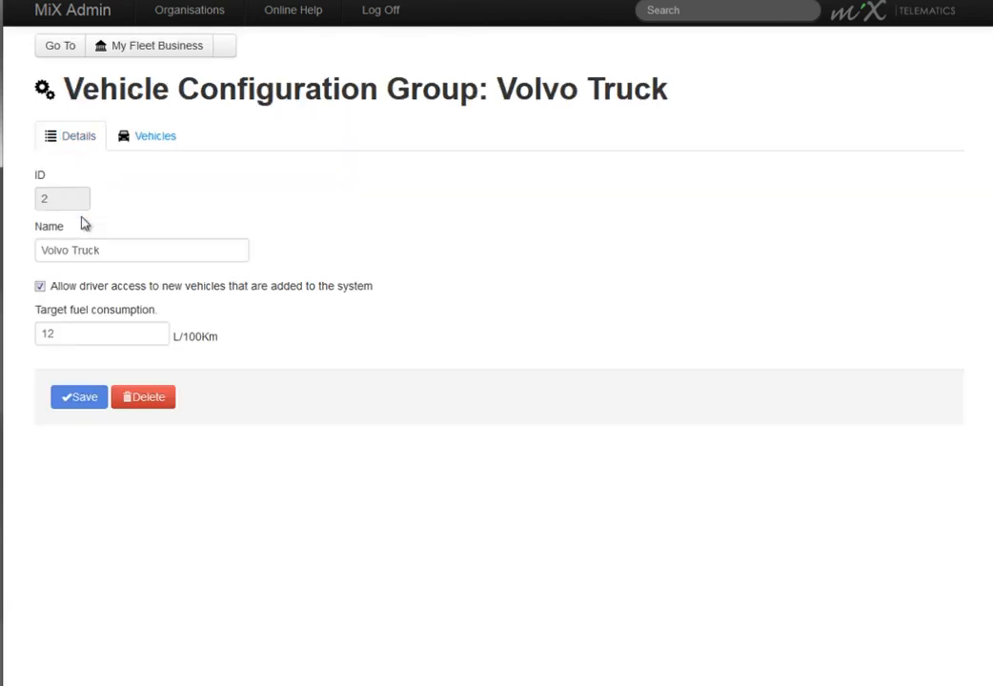
left_click(103, 336)
key("BackSpace")
type("1")
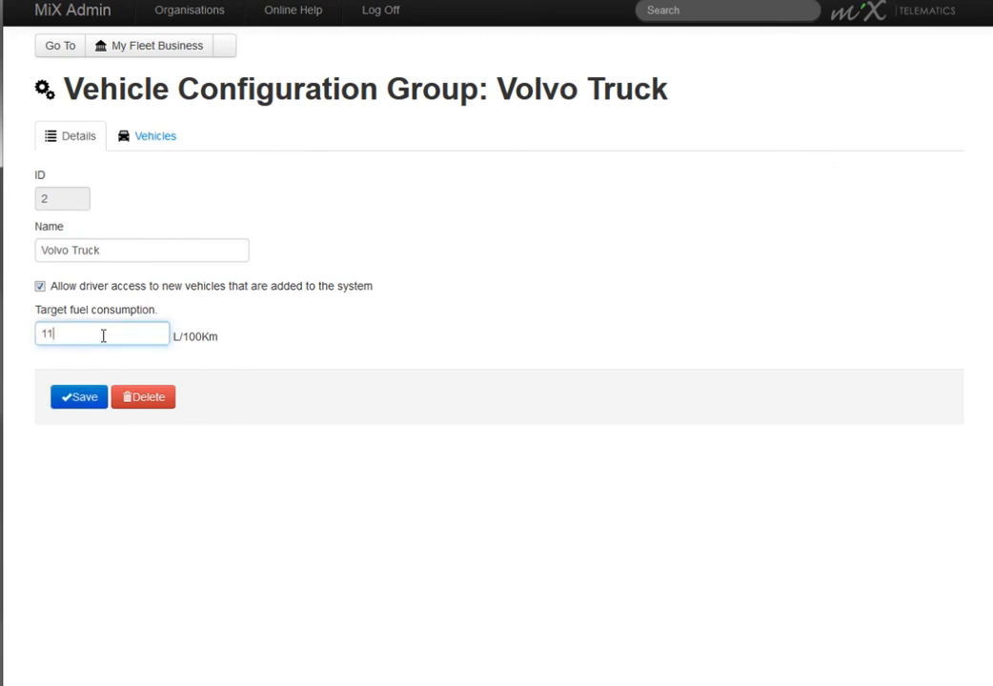
left_click(82, 401)
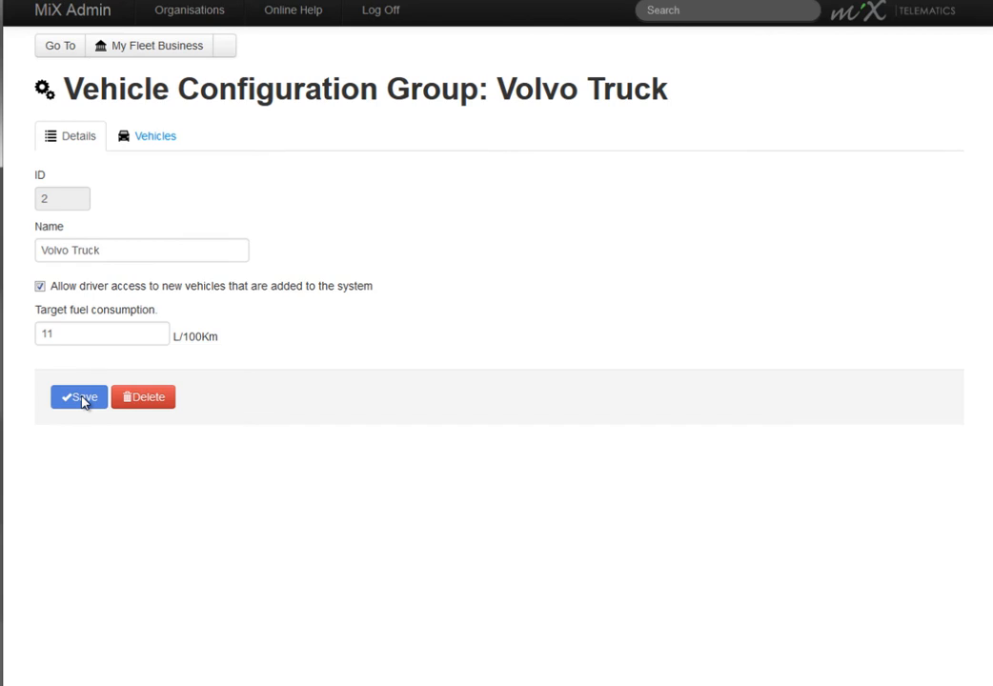